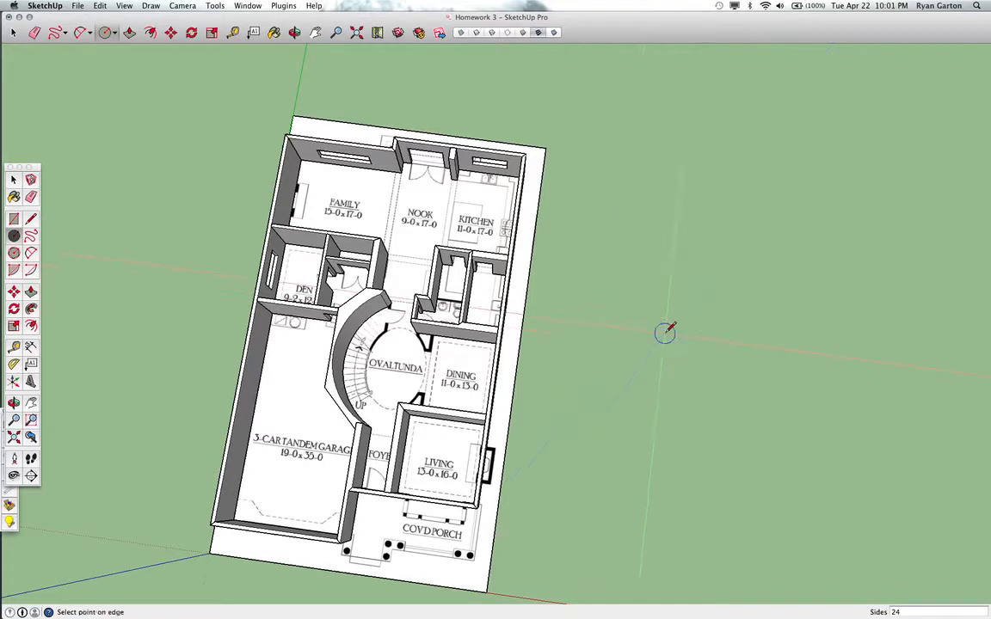
- Draw a circle of about 12' 9" radius on the empty ground beside the floor plan and group it
click(650, 398)
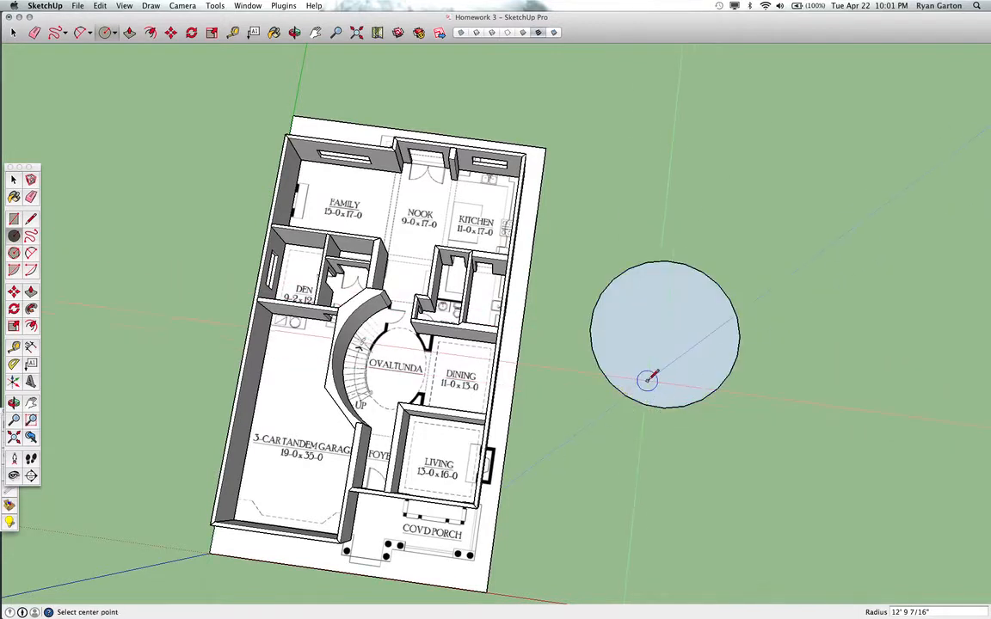
key(space)
double_click(655, 367)
key(super+g)
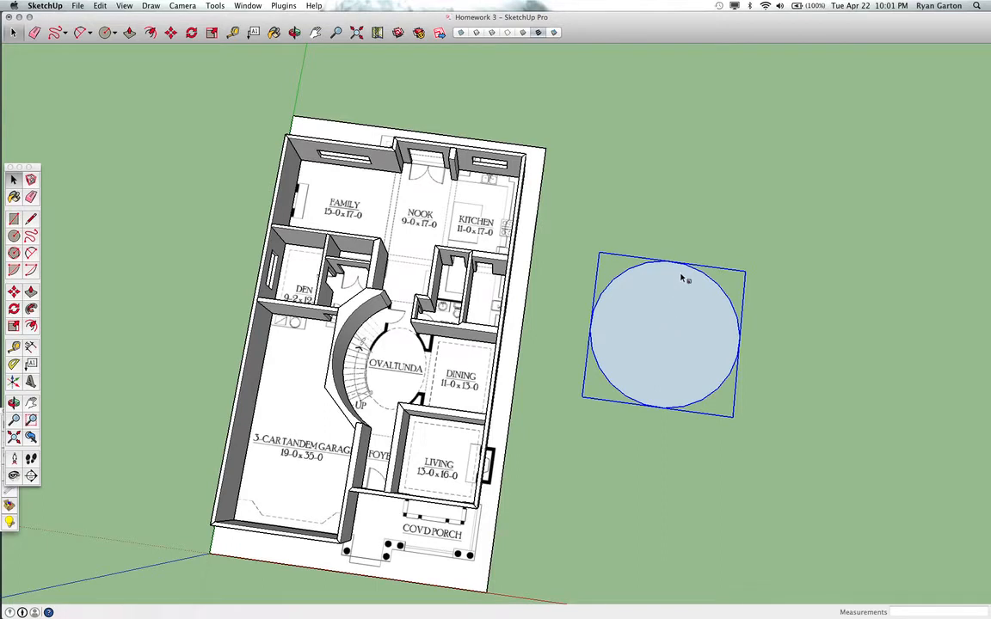
- Try stretching the grouped circle into an oval along the green axis at a scale of 1.86, and delete it
key(s)
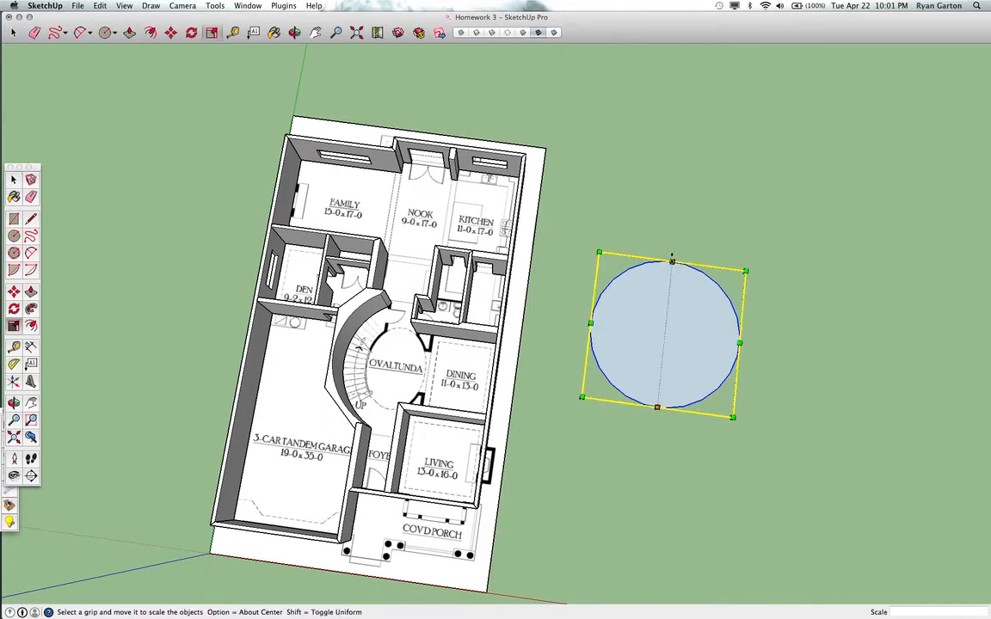
drag(672, 263, 684, 140)
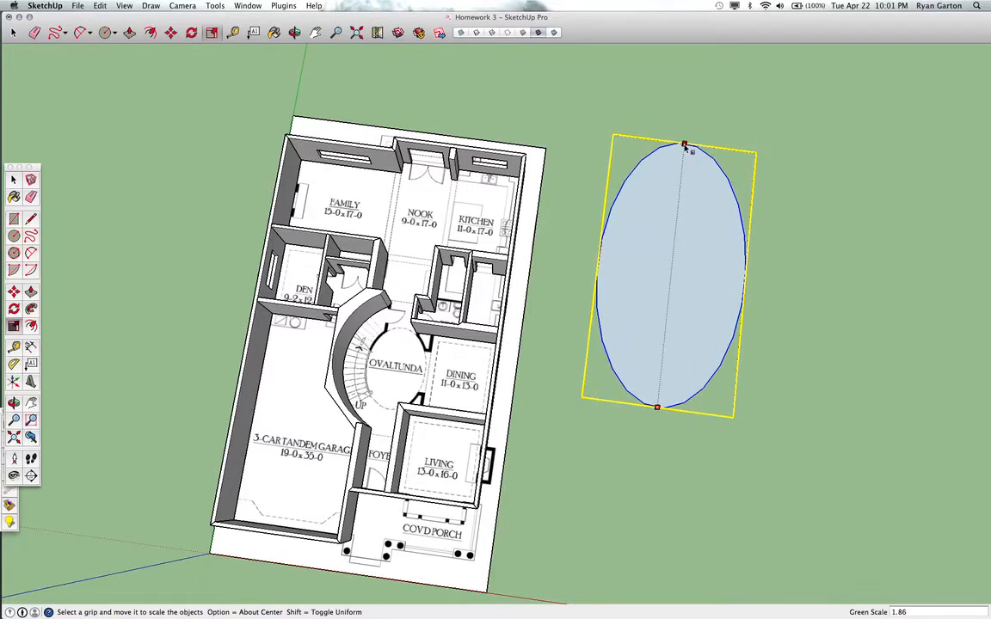
key(Escape)
scroll(392, 386, up, 3)
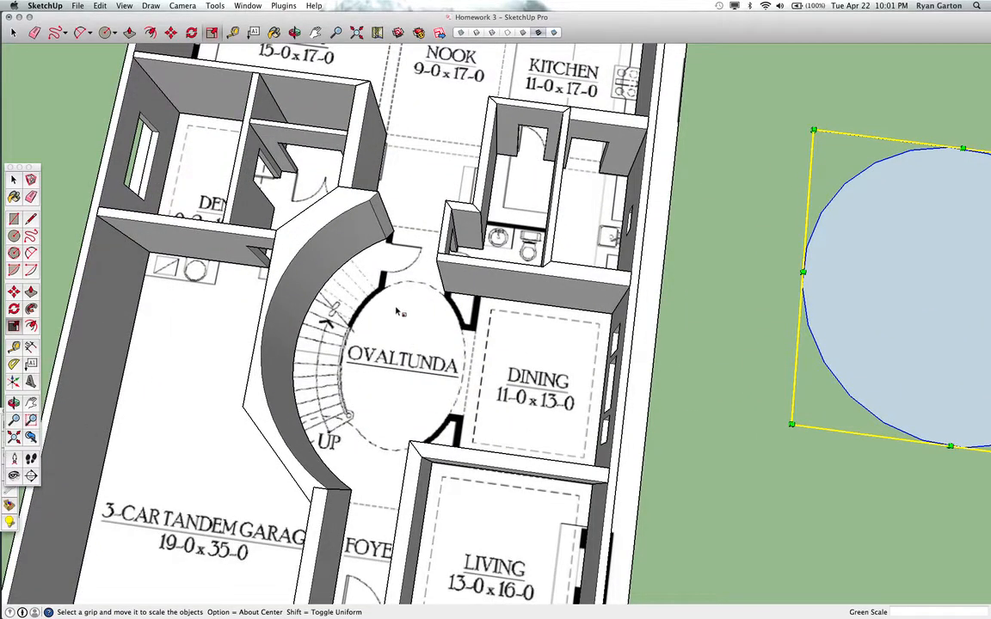
scroll(369, 357, down, 1)
key(Delete)
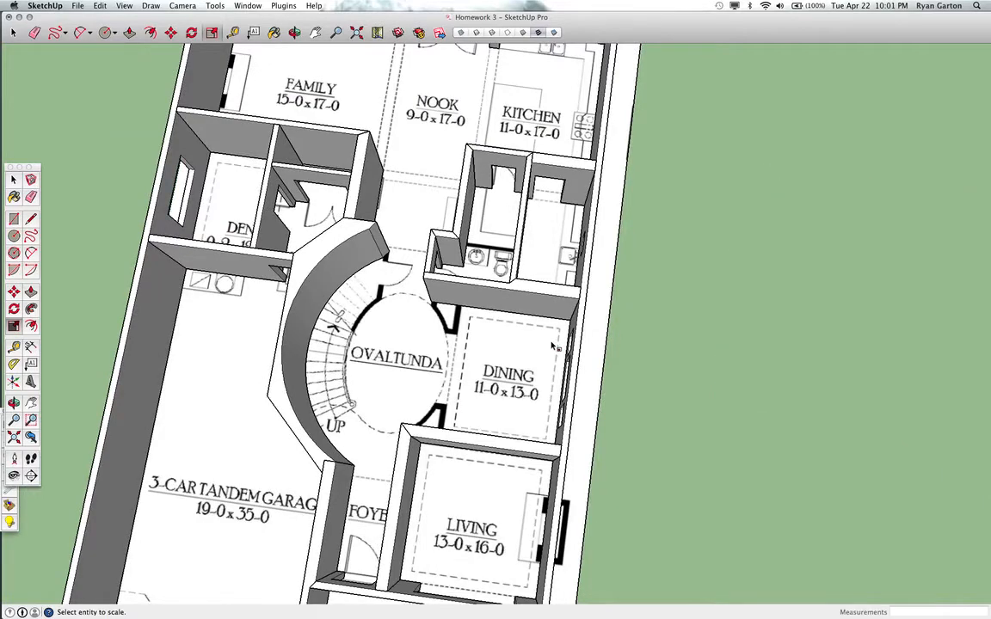
- Place parallel guides on both long sides of the Ovaltunda, about 17' 5" from the garage's long outer wall and about 10' apart
scroll(567, 359, down, 1)
scroll(491, 367, down, 2)
scroll(404, 374, up, 3)
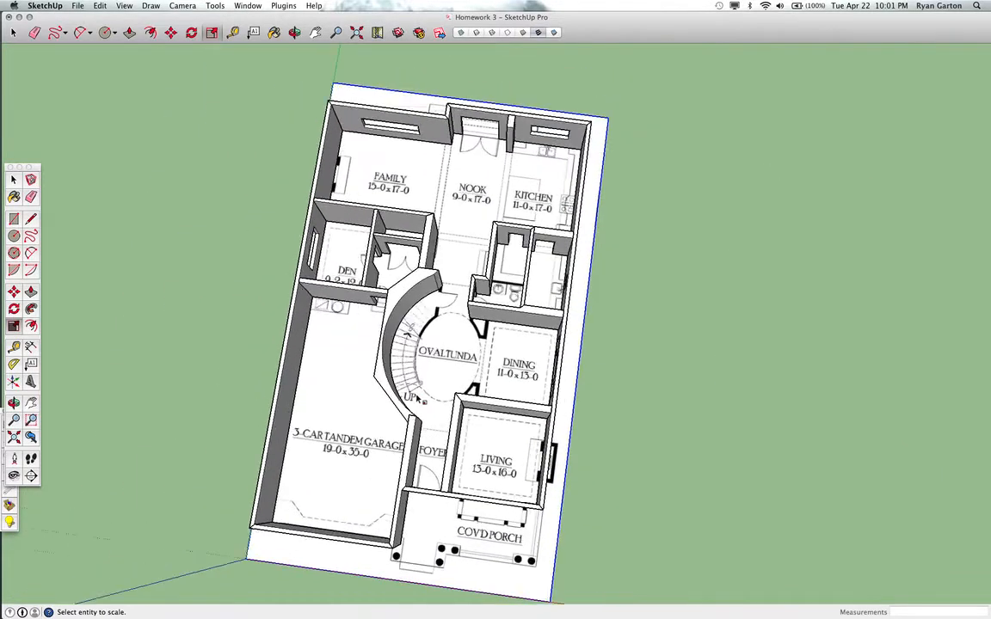
scroll(446, 370, up, 1)
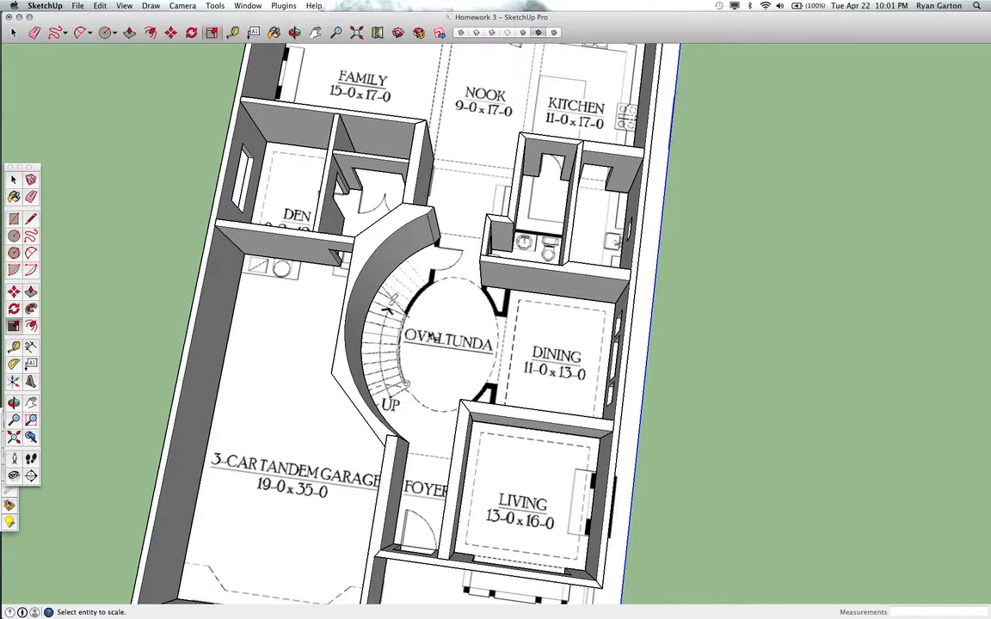
scroll(423, 356, down, 2)
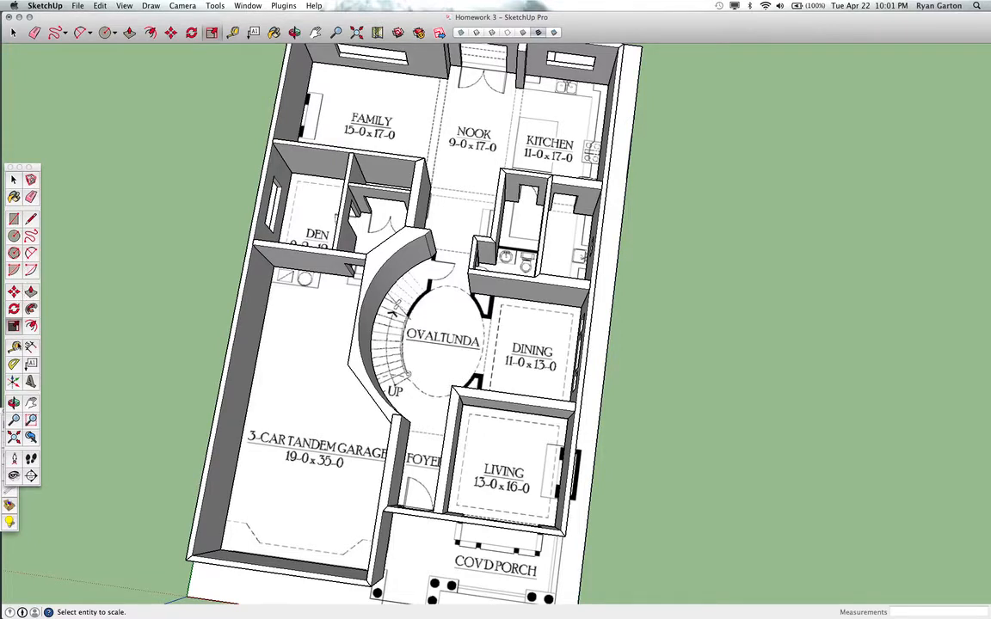
click(14, 347)
click(260, 346)
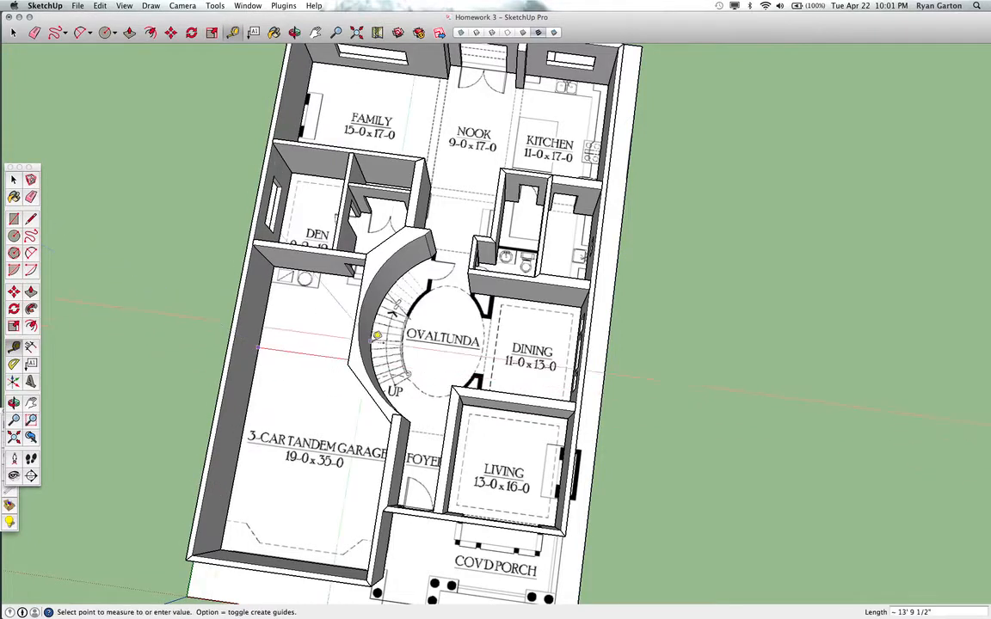
scroll(377, 335, up, 4)
scroll(422, 331, up, 2)
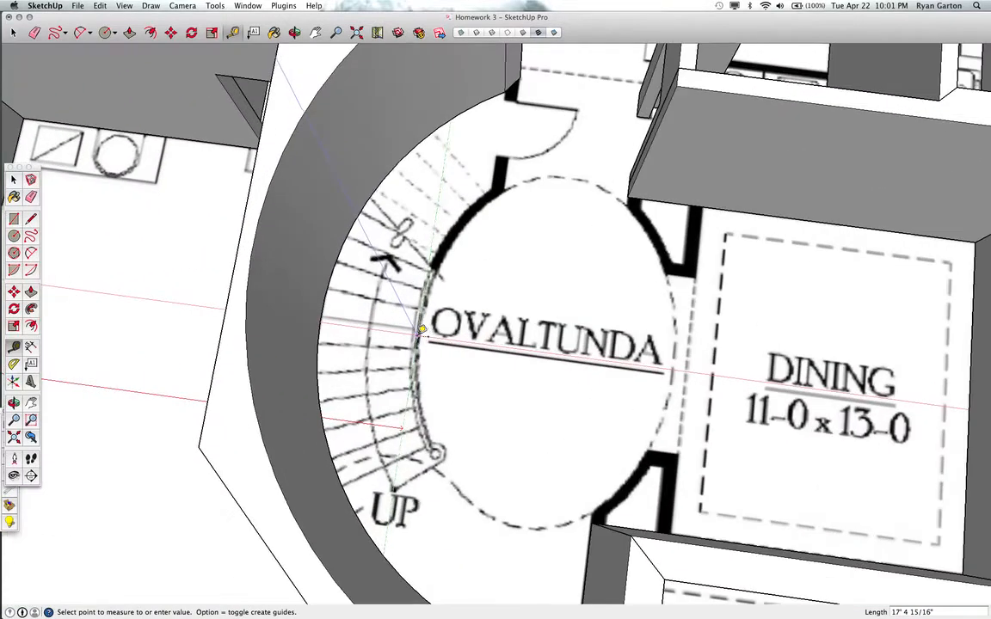
scroll(423, 330, down, 3)
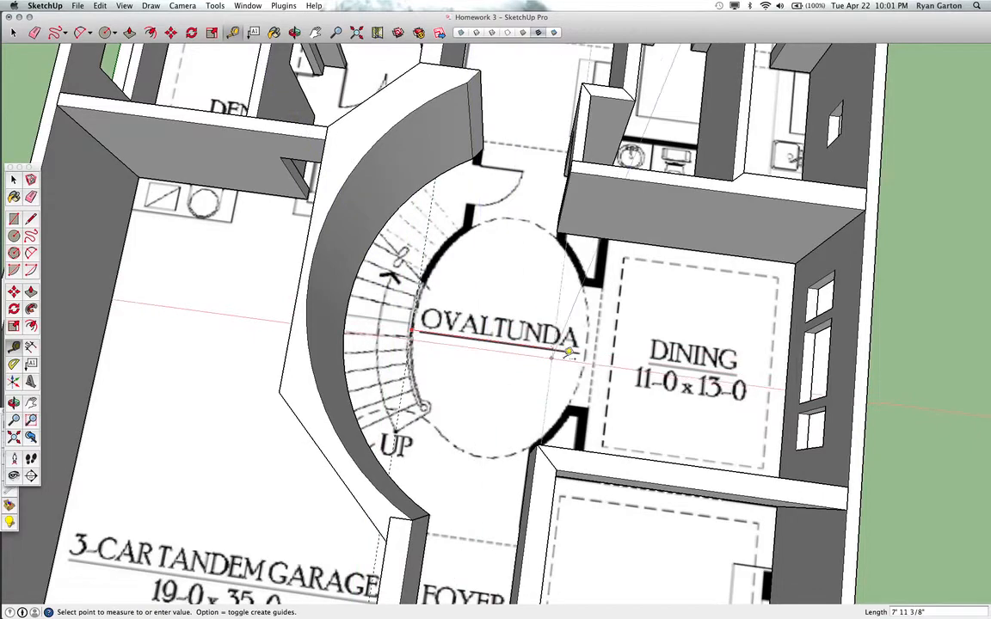
click(591, 342)
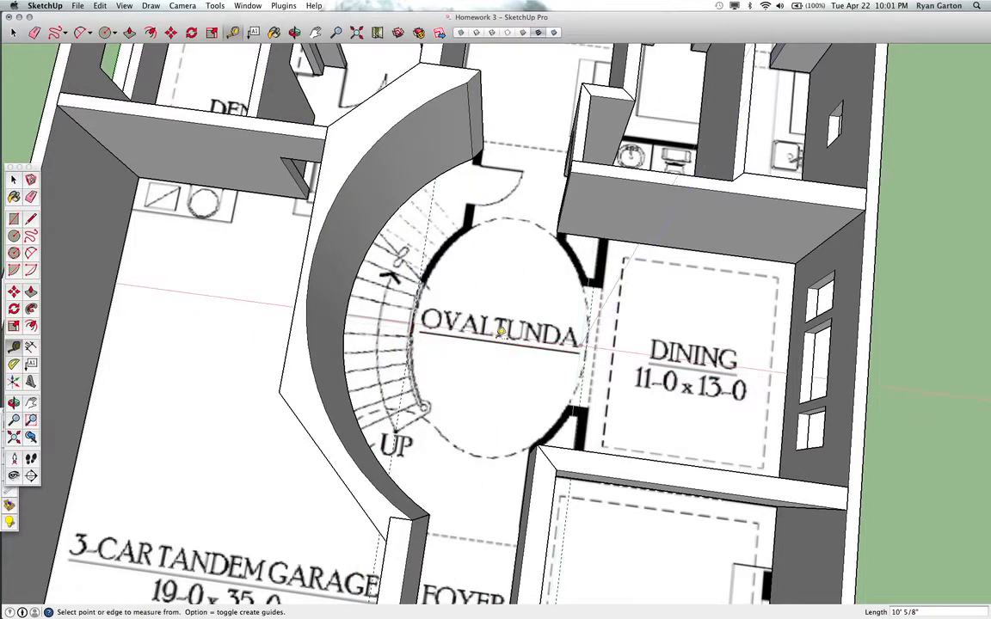
- Place crosswise guides at both ends of the Ovaltunda, about 41' 3" from the plan's porch-side edge and about 14' apart
scroll(432, 323, down, 3)
scroll(437, 320, down, 3)
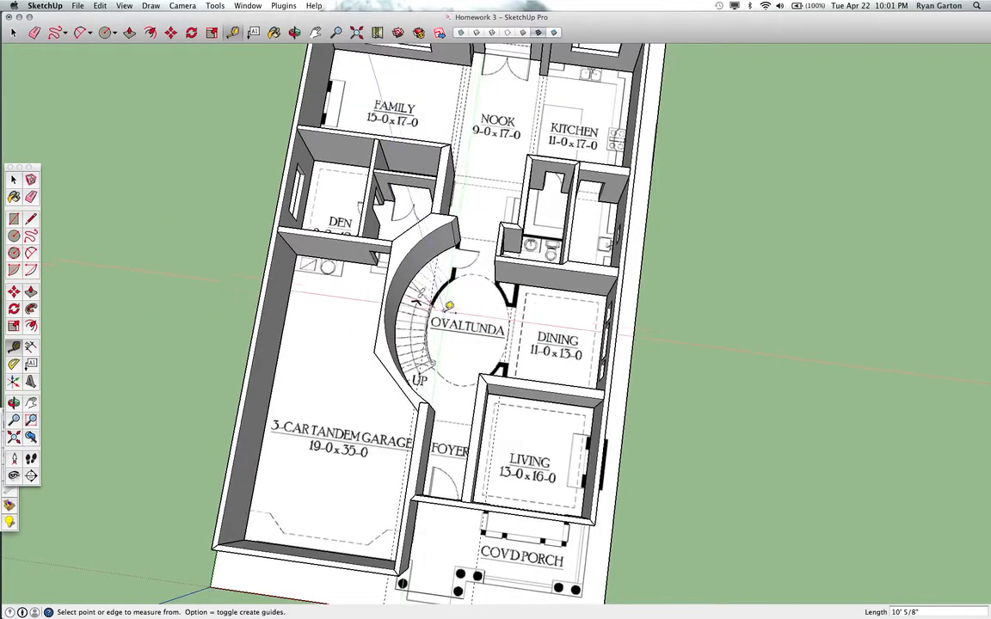
scroll(439, 320, up, 2)
scroll(437, 320, down, 5)
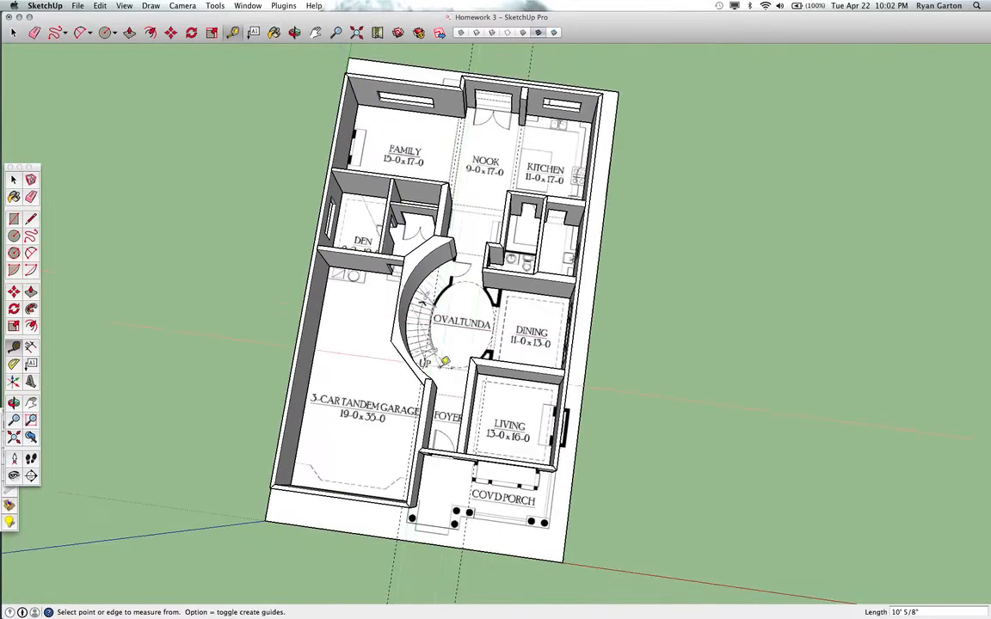
click(441, 542)
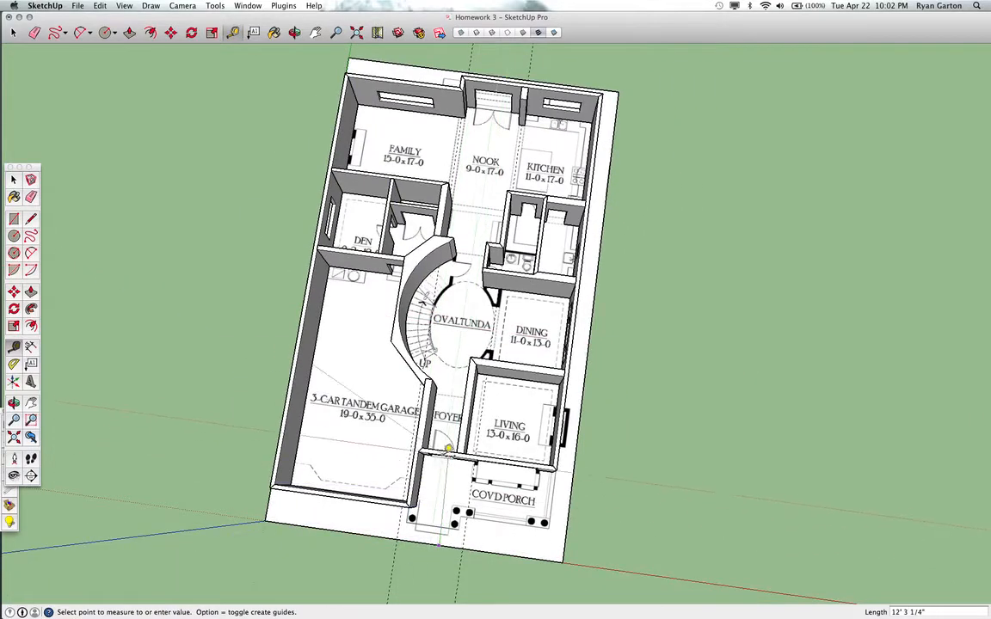
scroll(461, 353, up, 3)
scroll(461, 347, up, 2)
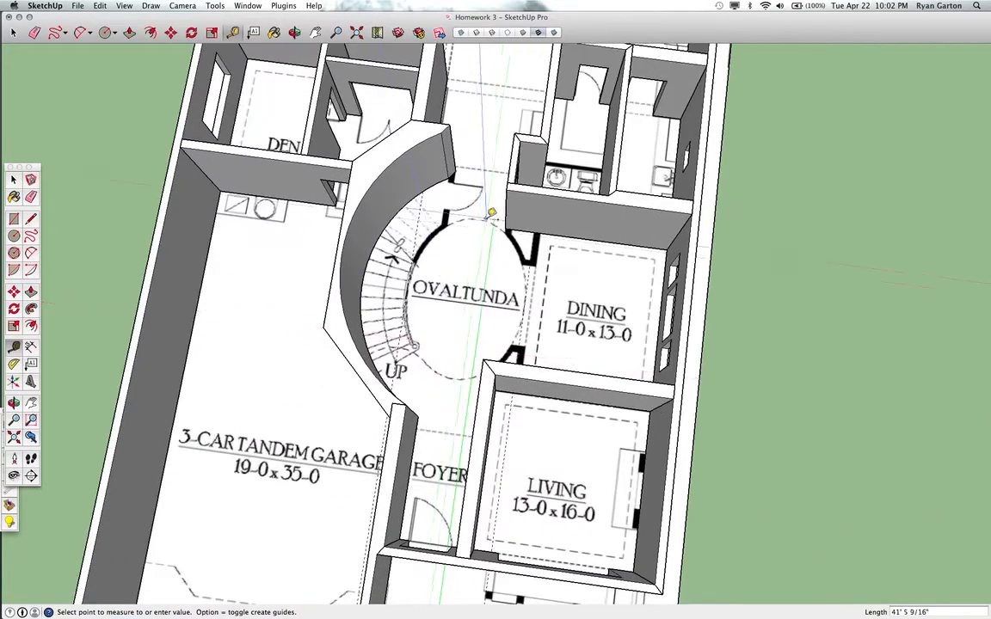
scroll(482, 215, up, 2)
click(478, 220)
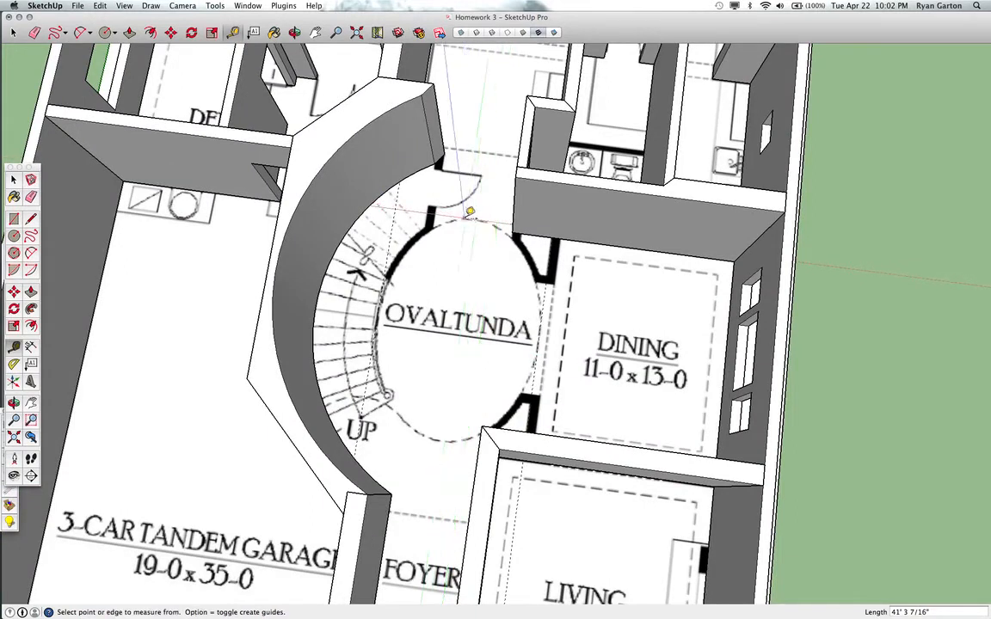
click(467, 218)
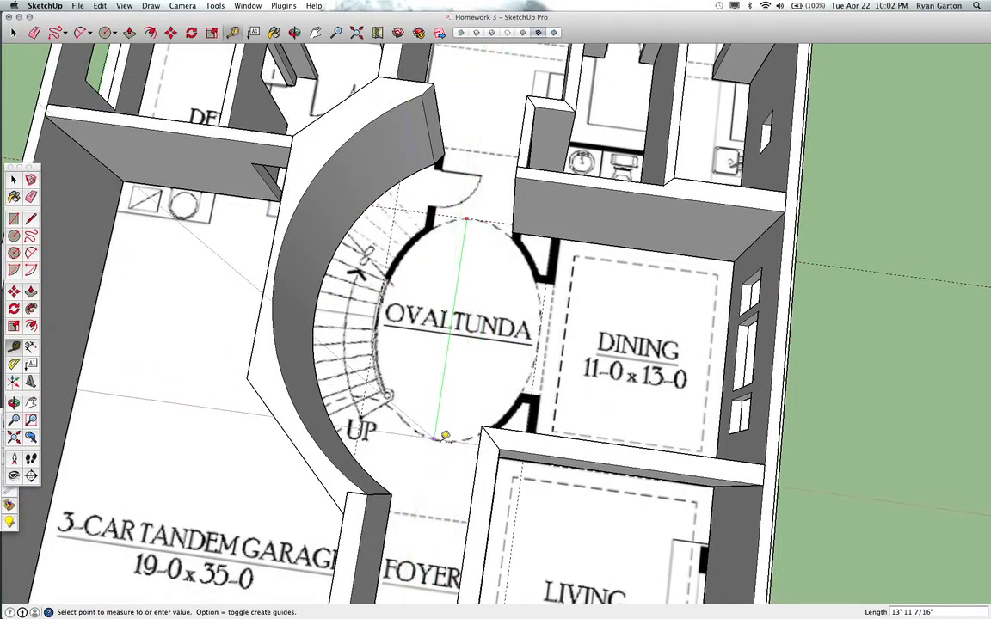
click(446, 432)
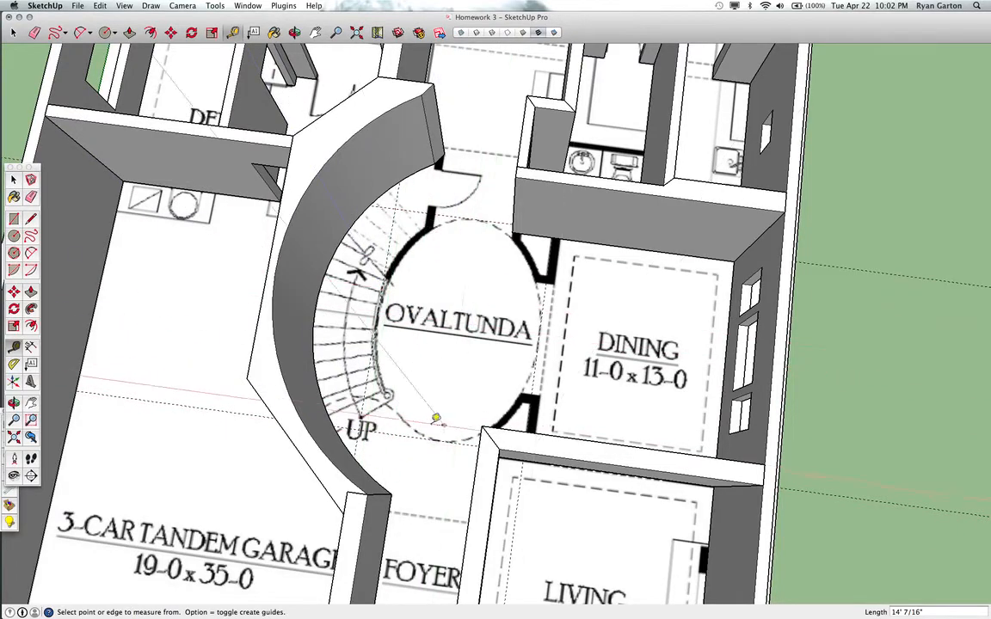
- Delete the walls separating the dining room from the powder room and the living room, and the living room from the foyer
middle_drag(436, 411, 667, 406)
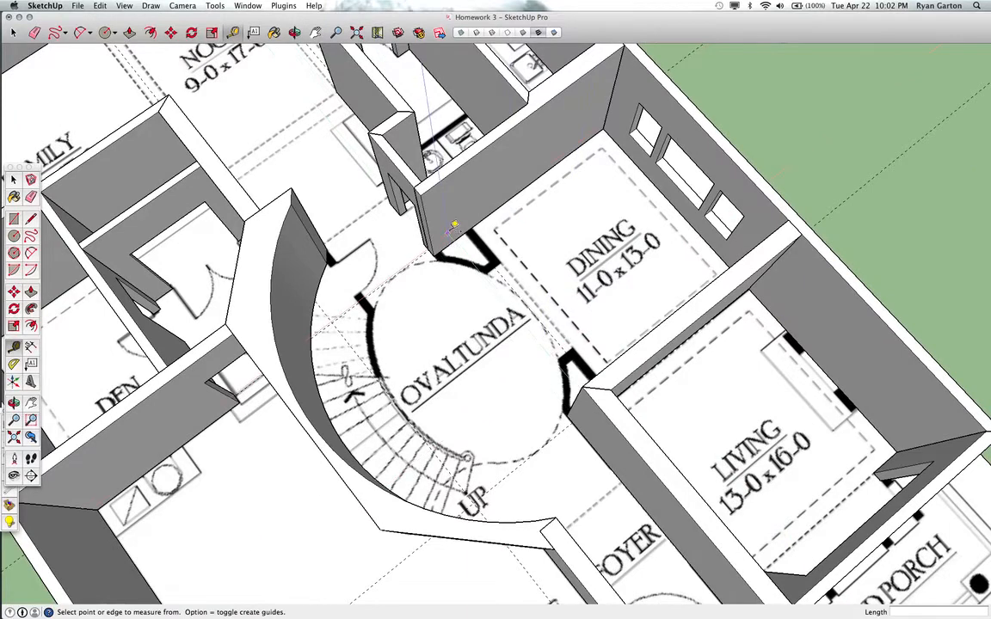
key(space)
click(456, 225)
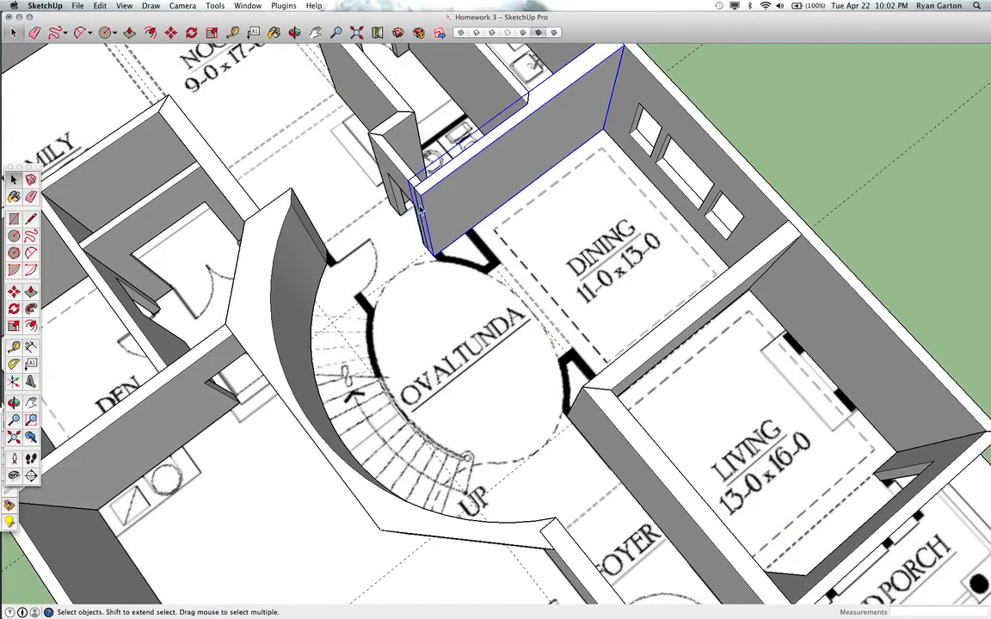
key(Delete)
click(610, 427)
key(Delete)
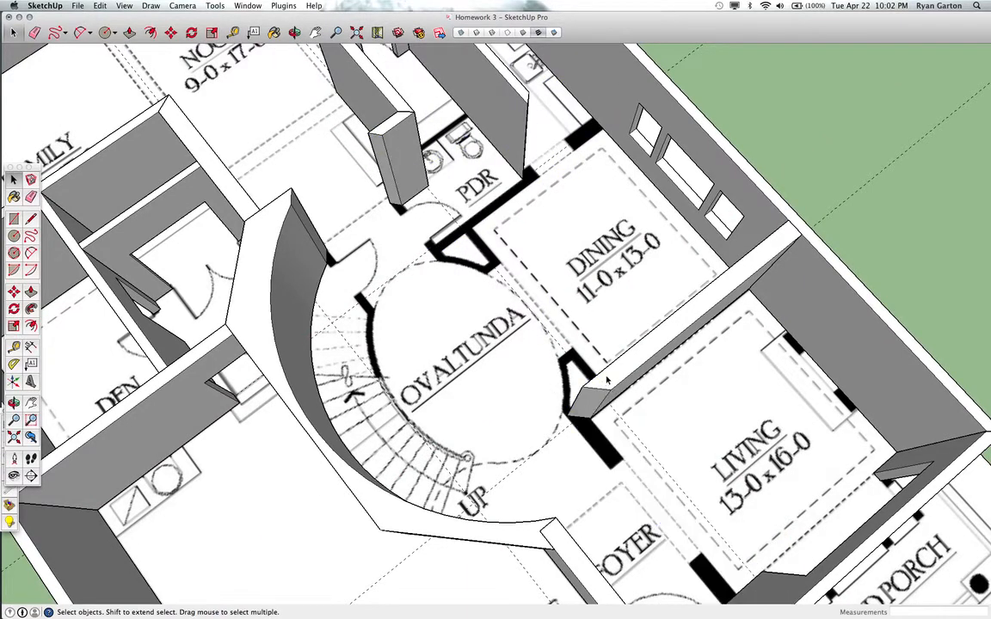
- Set the display style to Shaded and draw two diagonal guides between opposite corners of the rectangle formed by the Ovaltunda guides
middle_drag(671, 419, 499, 340)
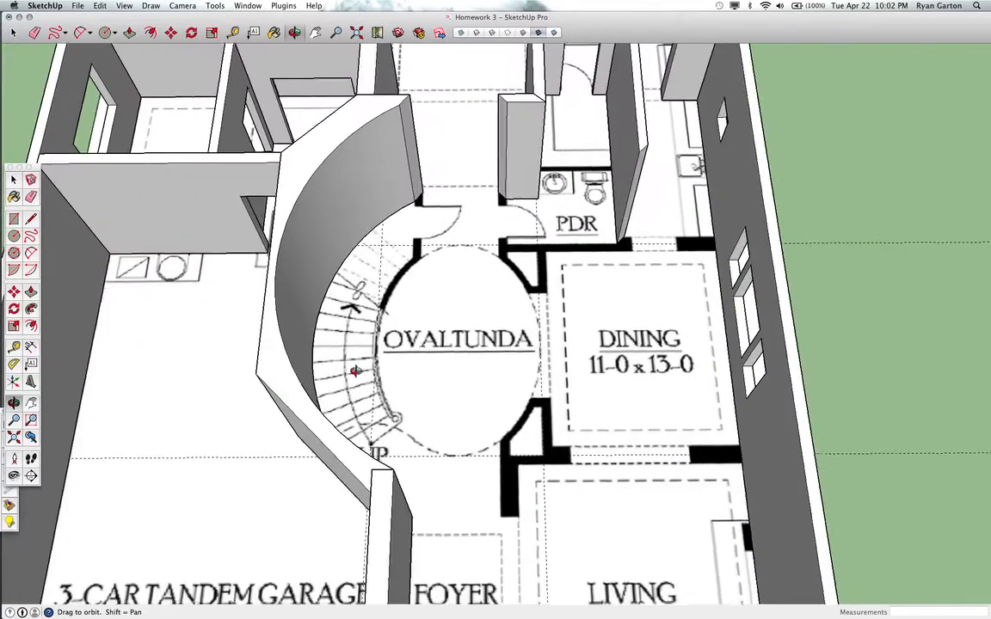
scroll(514, 314, up, 5)
scroll(525, 270, down, 2)
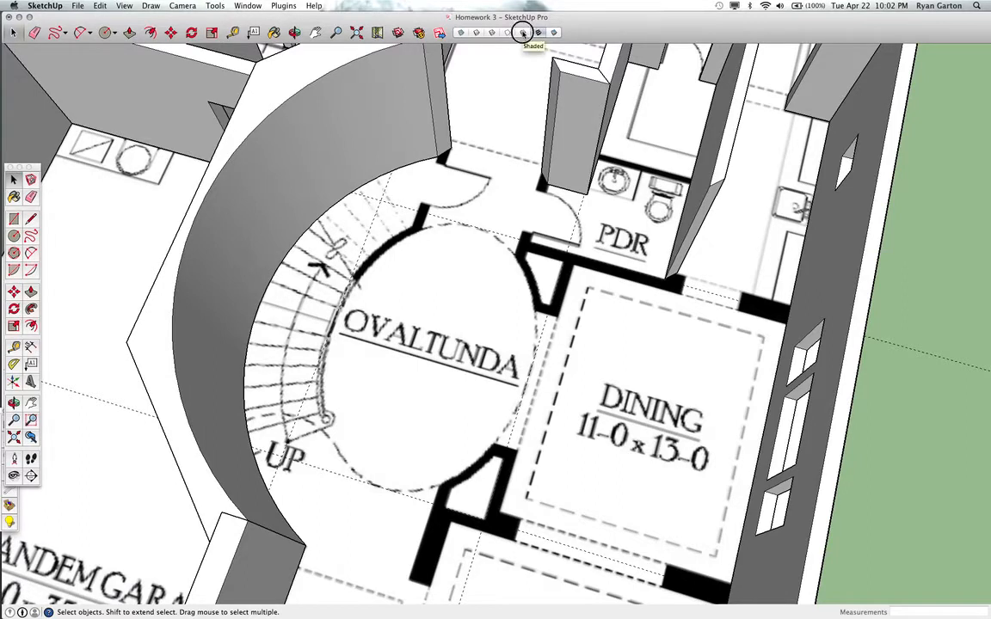
click(523, 32)
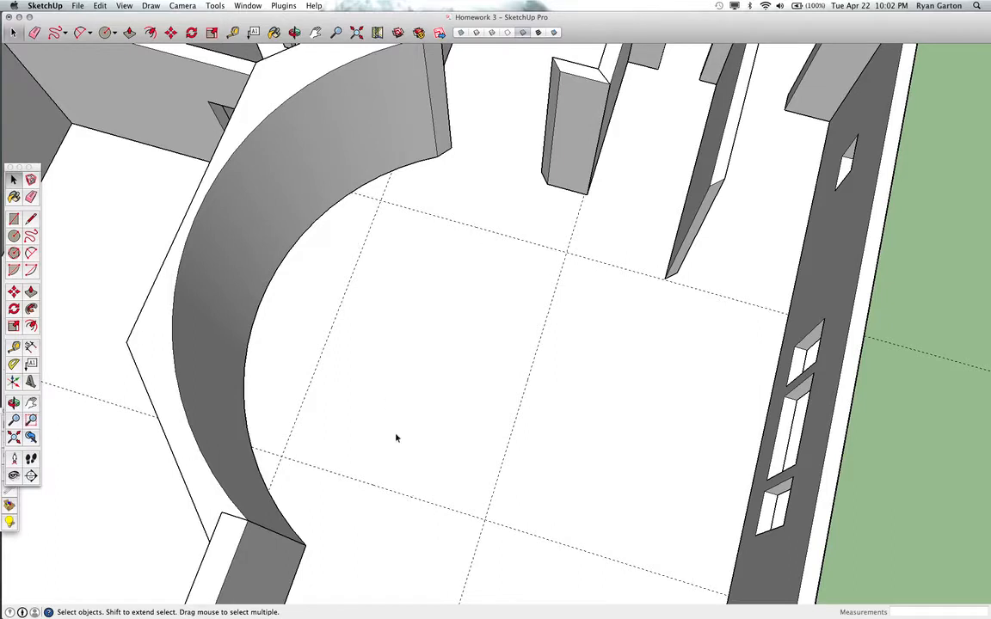
key(t)
click(381, 200)
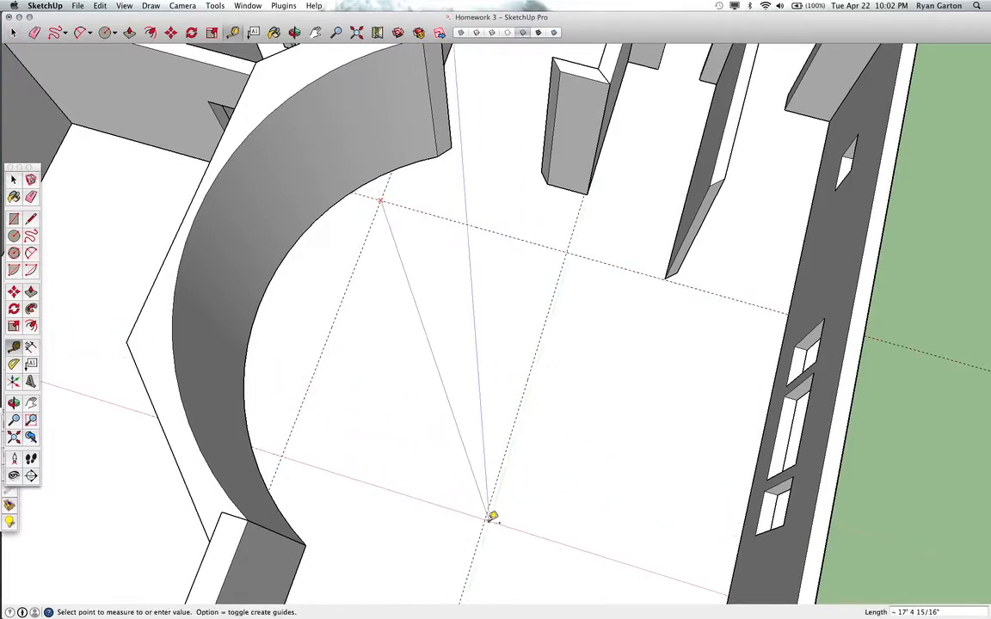
click(491, 517)
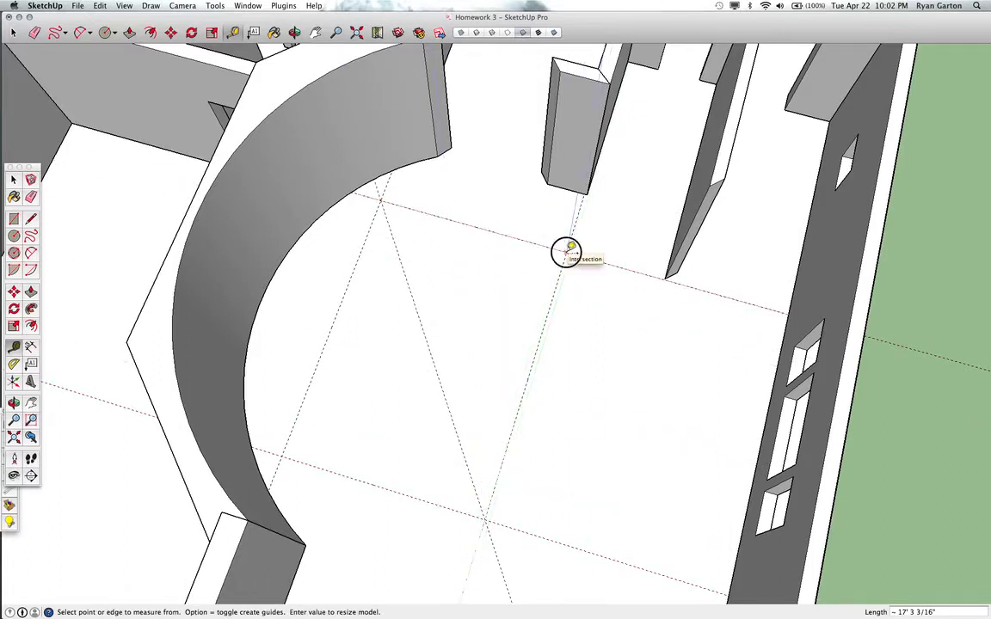
click(566, 251)
click(287, 451)
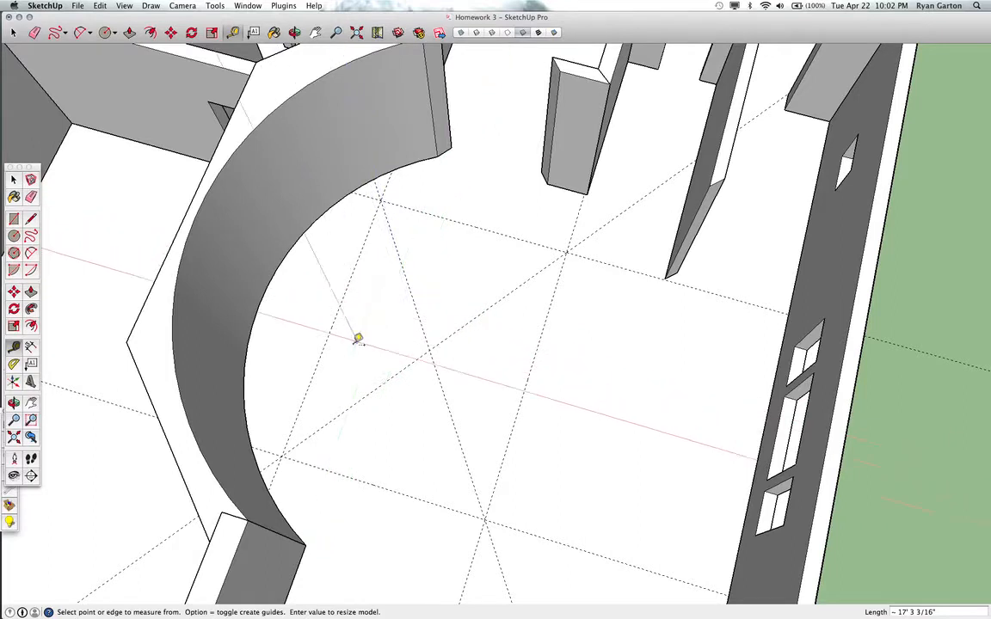
- Draw a circle of about 5' radius from the crossing of the diagonals to the long-side guide, and restore the textured display style
click(13, 236)
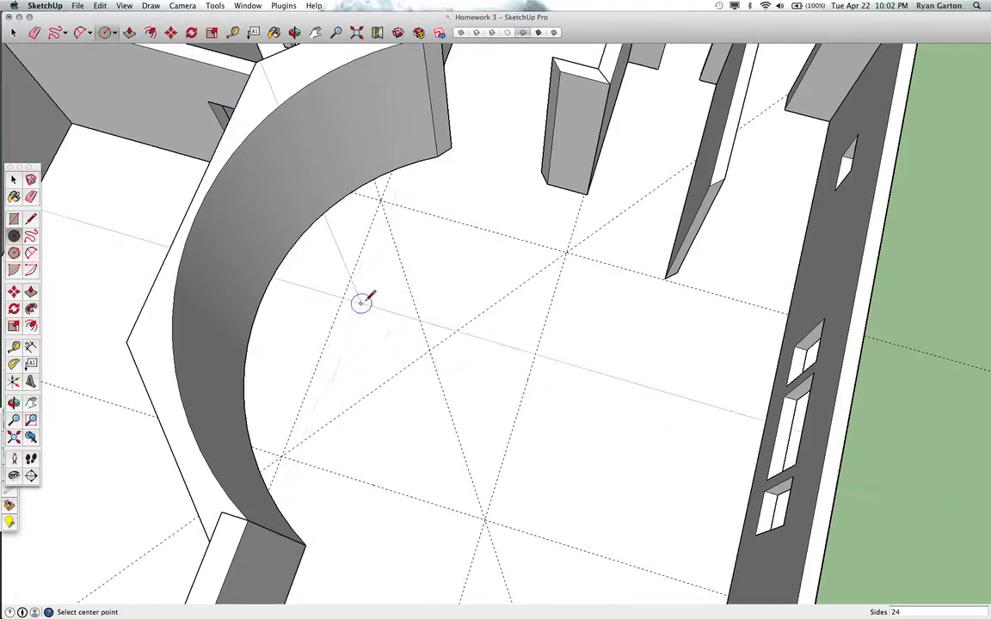
scroll(432, 346, up, 3)
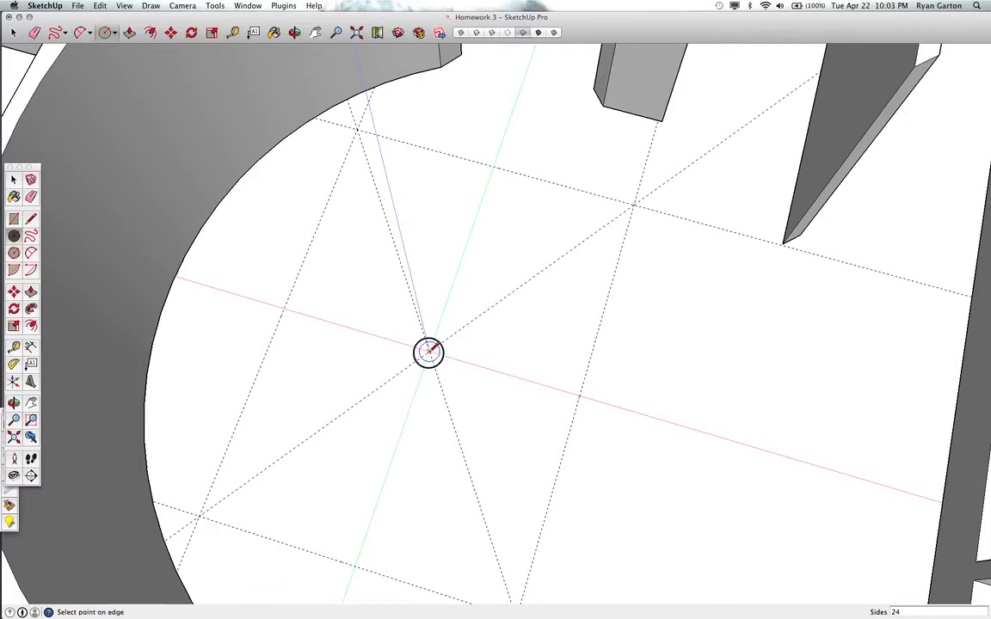
scroll(428, 351, down, 4)
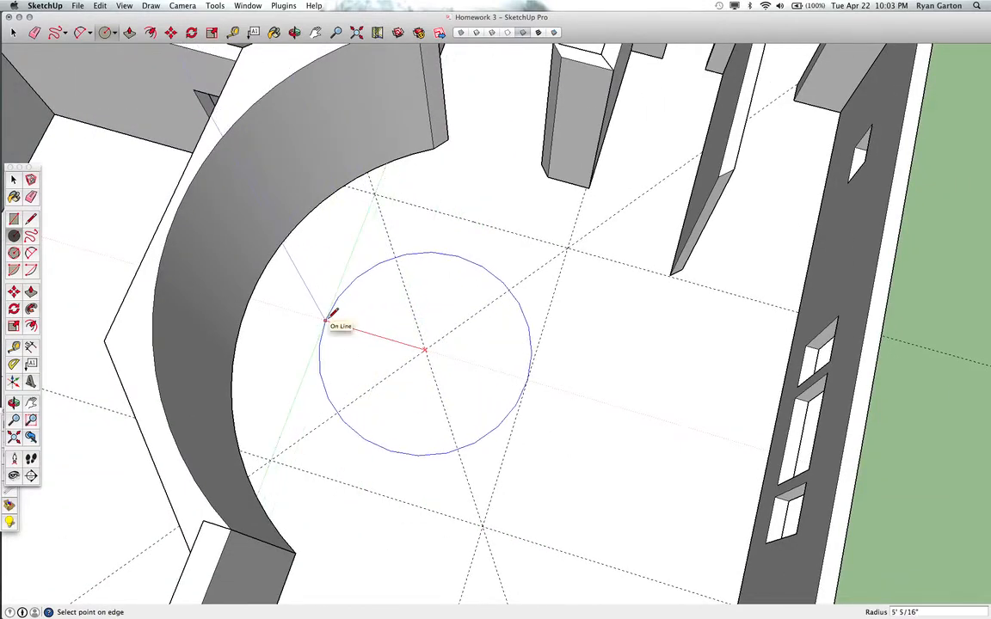
click(327, 320)
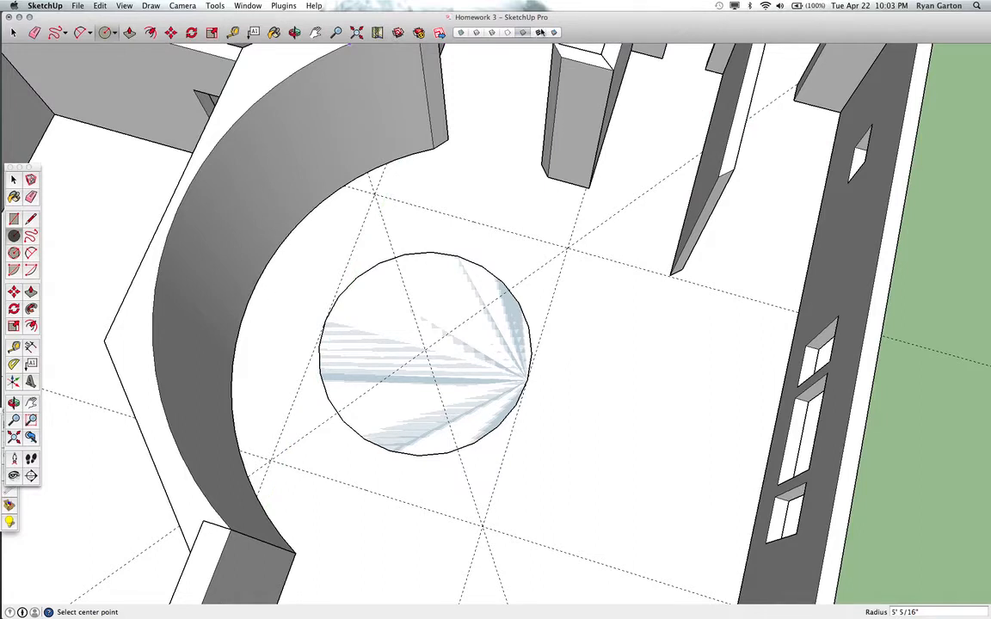
click(538, 33)
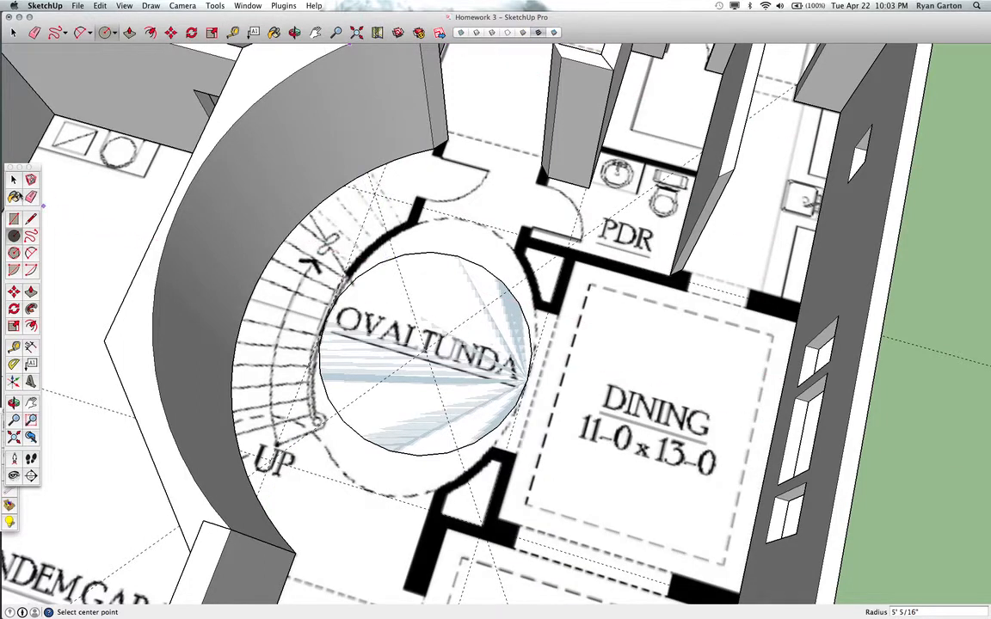
middle_drag(430, 337, 531, 380)
scroll(475, 377, up, 2)
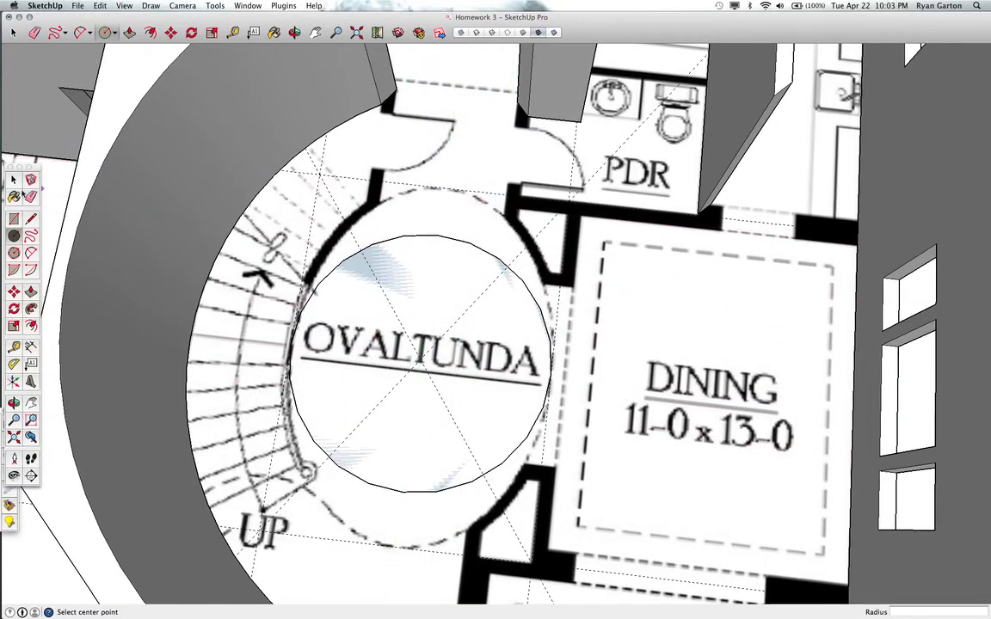
- Group the Ovaltunda circle with its face and open the group for editing
click(13, 179)
double_click(365, 325)
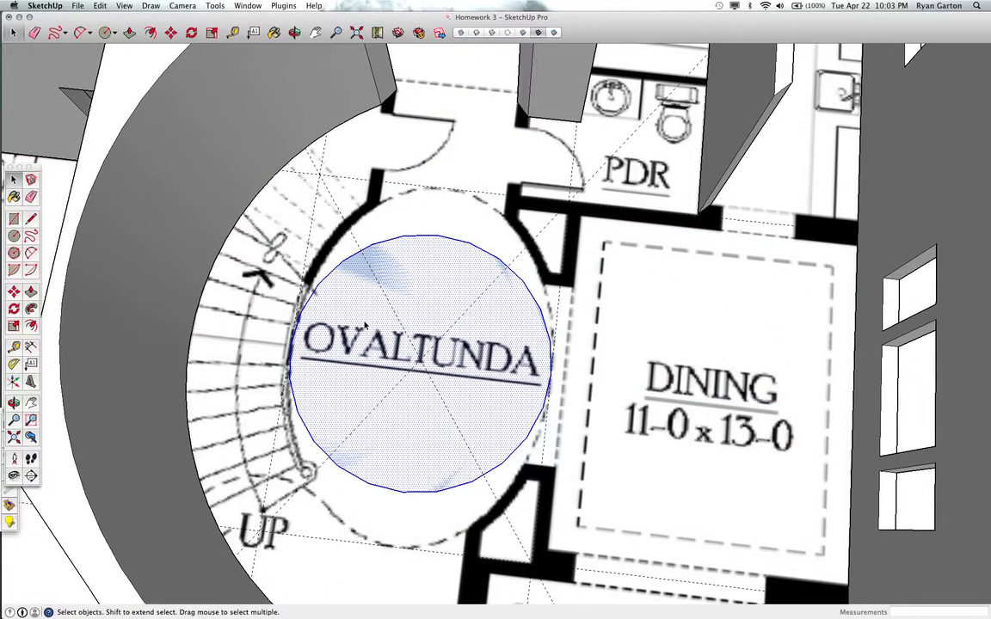
key(super+g)
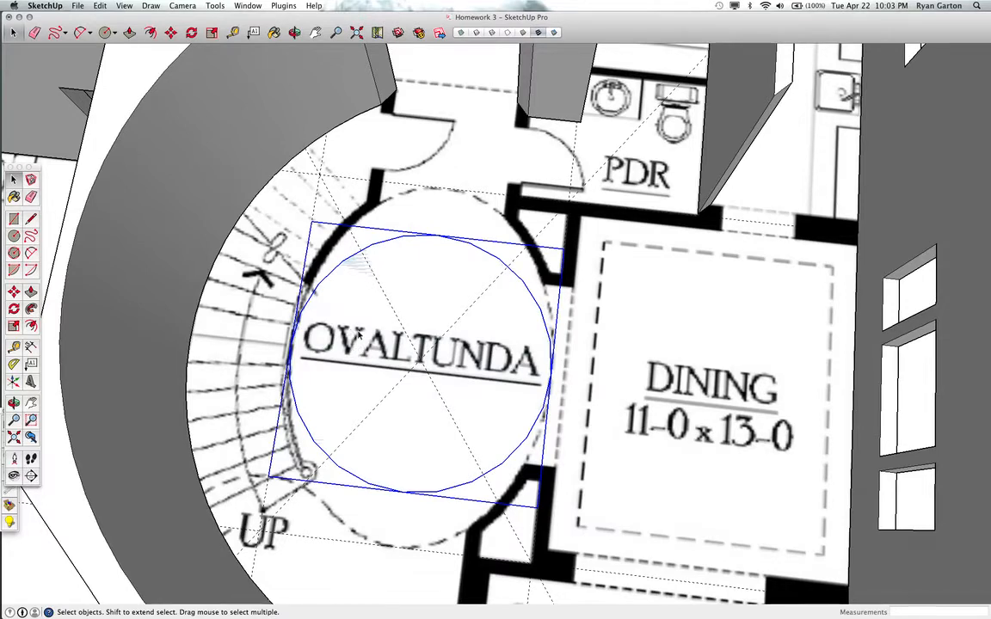
double_click(359, 335)
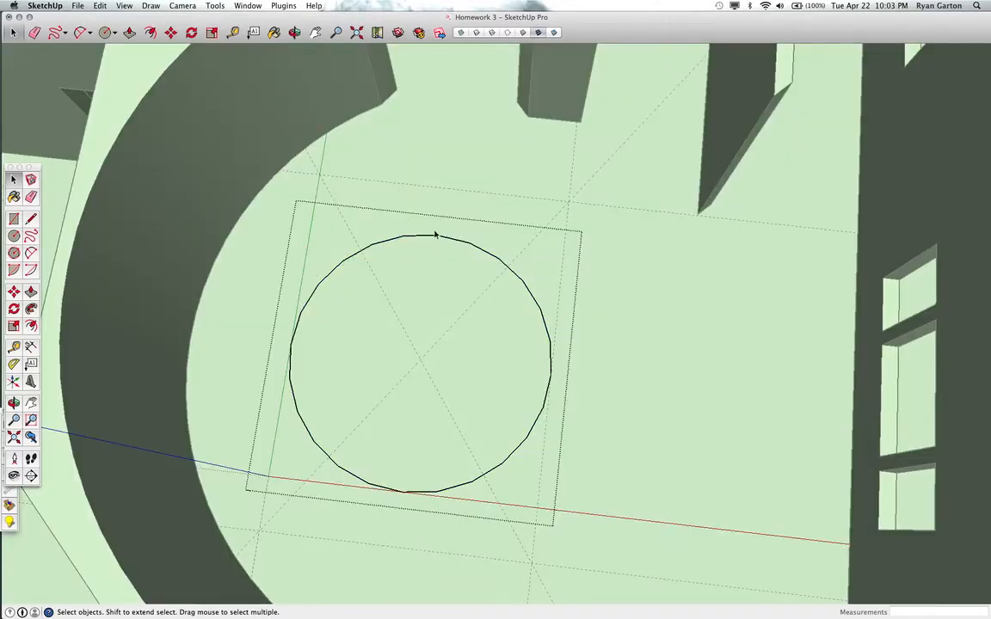
middle_drag(436, 235, 413, 287)
middle_drag(458, 232, 434, 213)
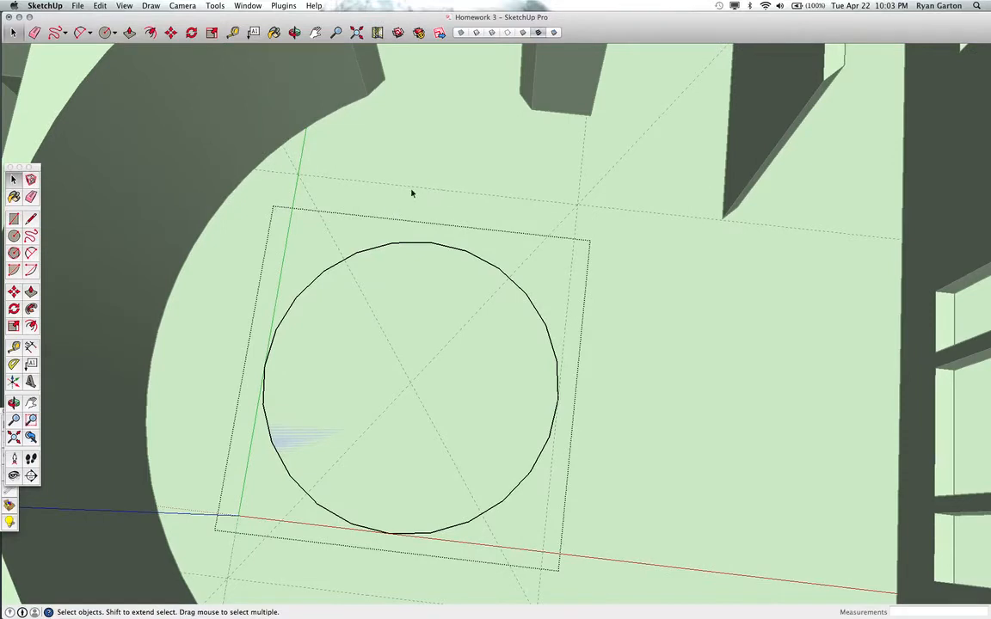
middle_drag(314, 231, 327, 227)
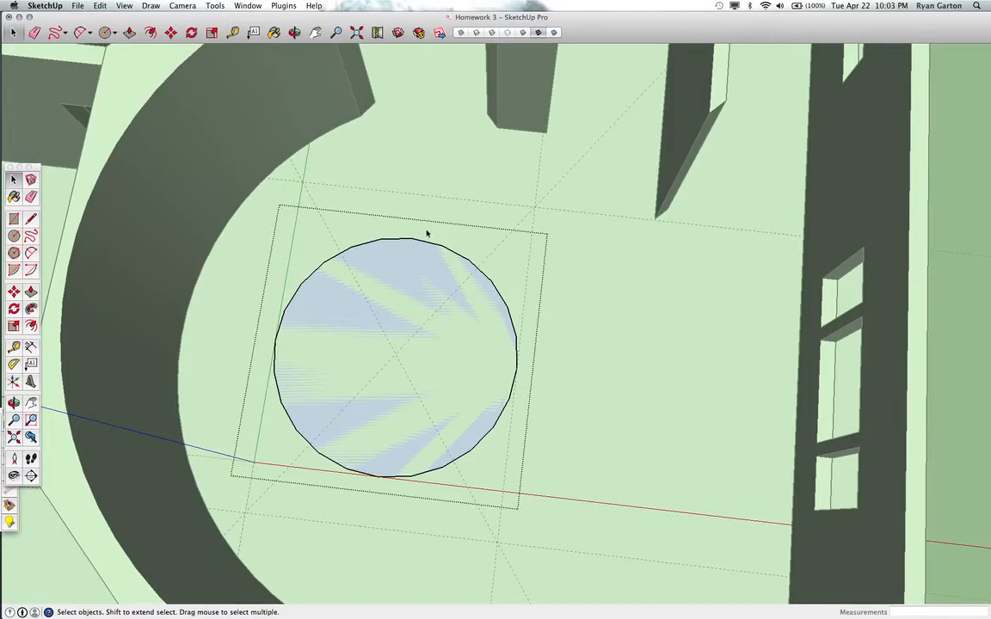
scroll(358, 221, up, 2)
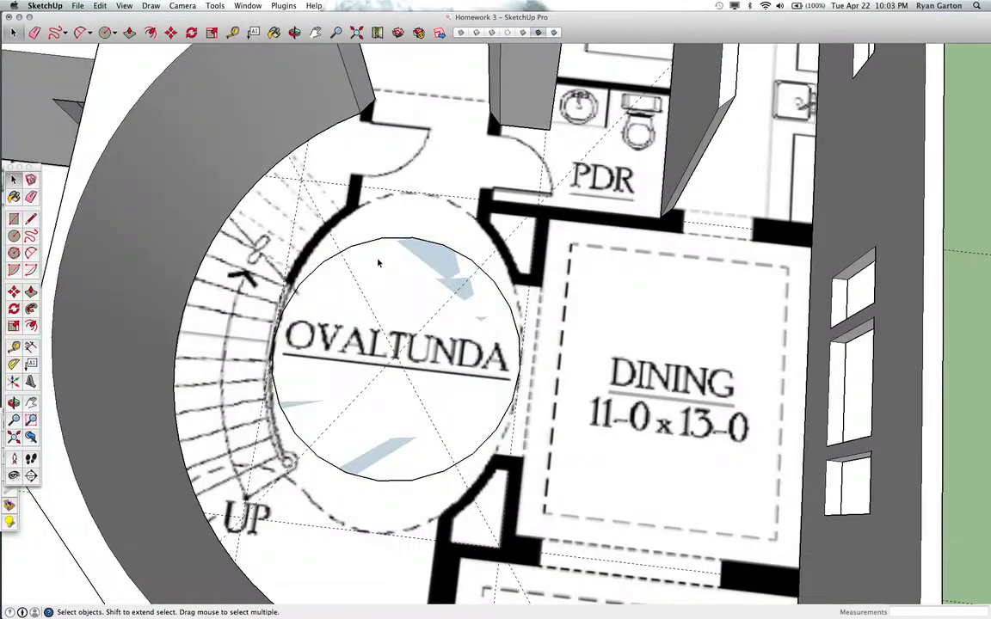
- Close the circle's group and explode it back into loose geometry
click(344, 240)
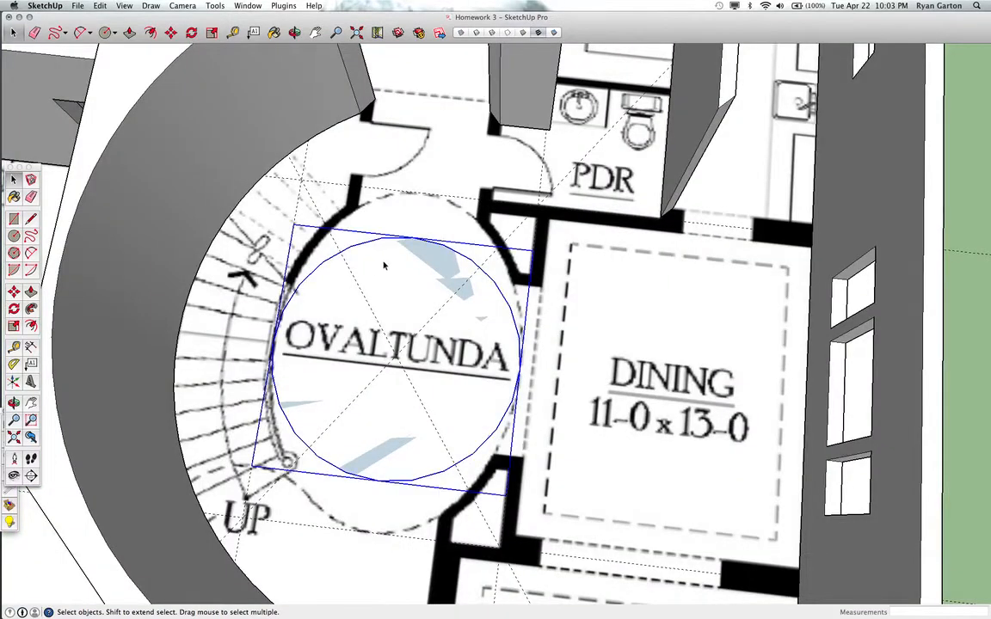
right_click(385, 258)
click(409, 315)
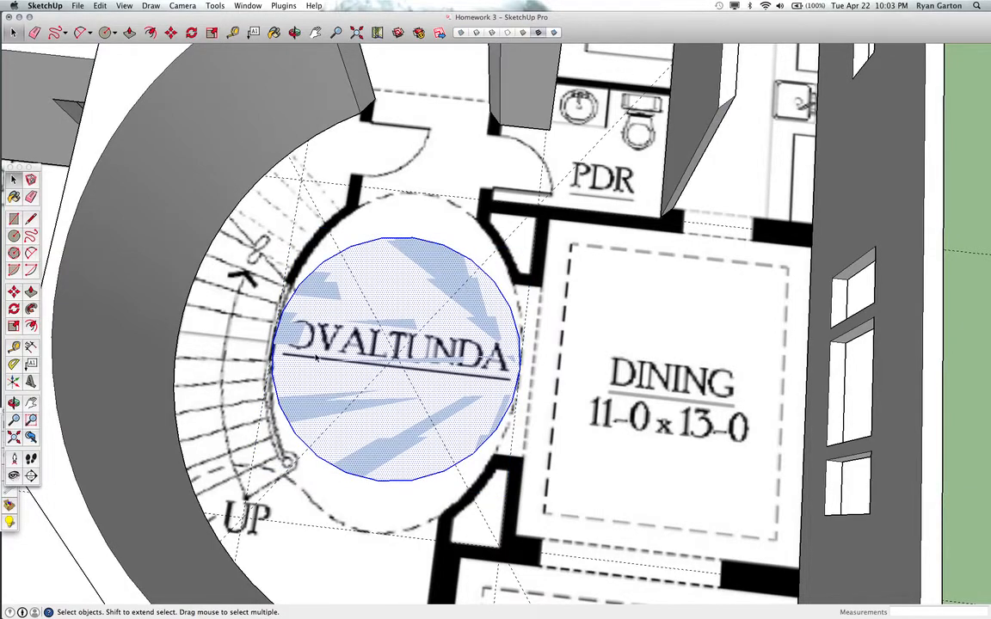
- Scale the circle lengthwise into an ellipse, about 1.20 toward the powder-room end guide and about 1.17 toward the foyer end guide
scroll(317, 359, down, 5)
middle_drag(398, 364, 311, 335)
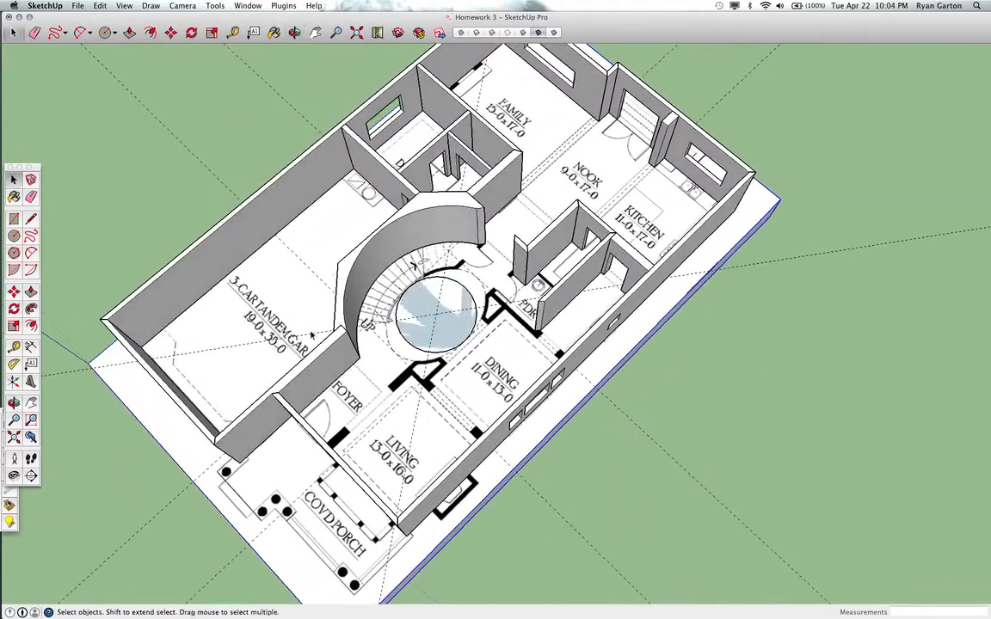
scroll(426, 366, up, 3)
scroll(409, 291, up, 3)
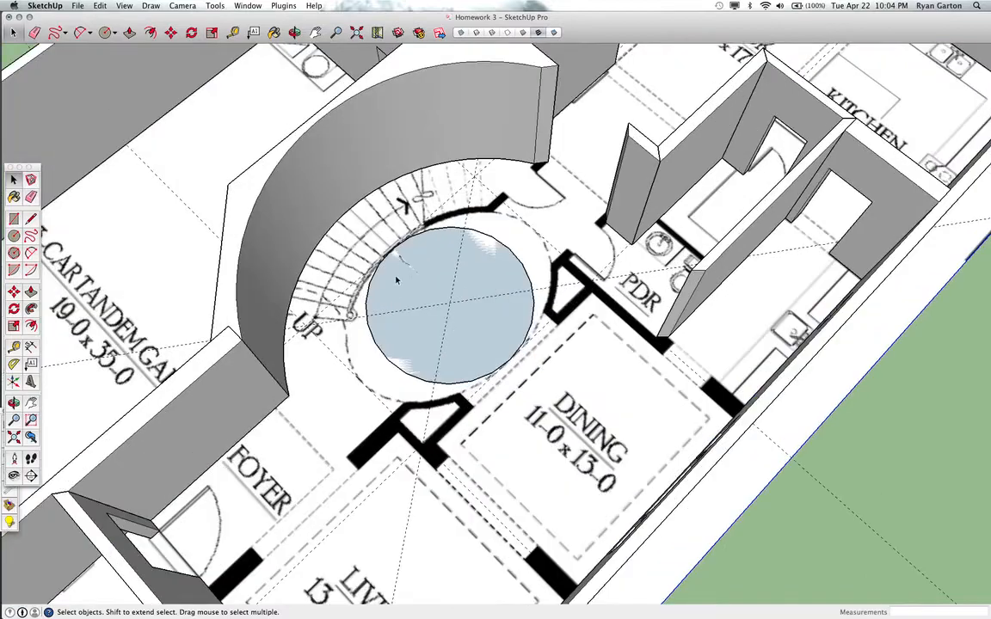
middle_drag(370, 251, 593, 342)
scroll(481, 348, up, 2)
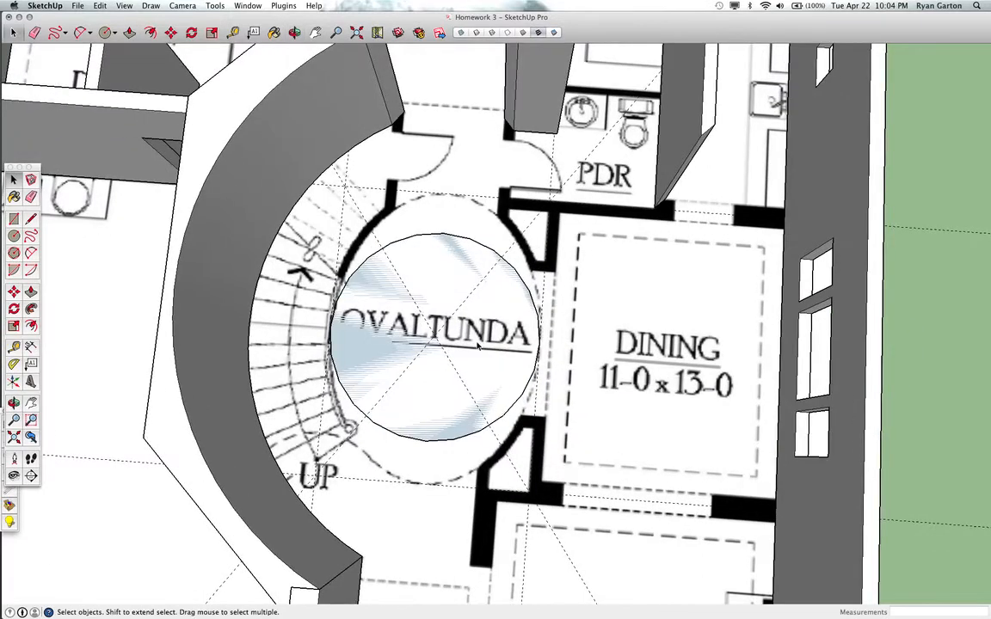
click(477, 345)
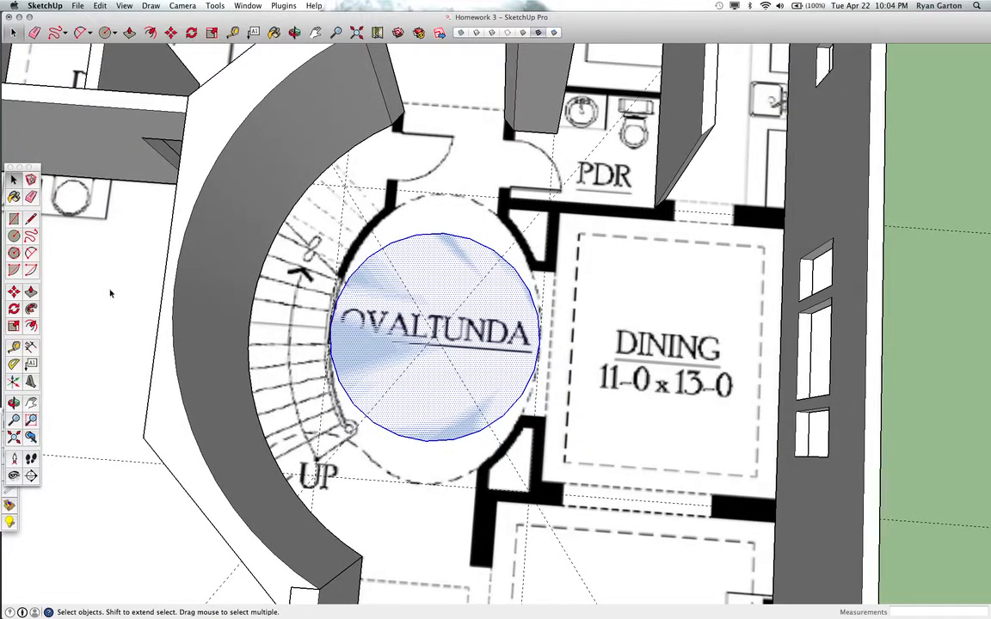
click(14, 326)
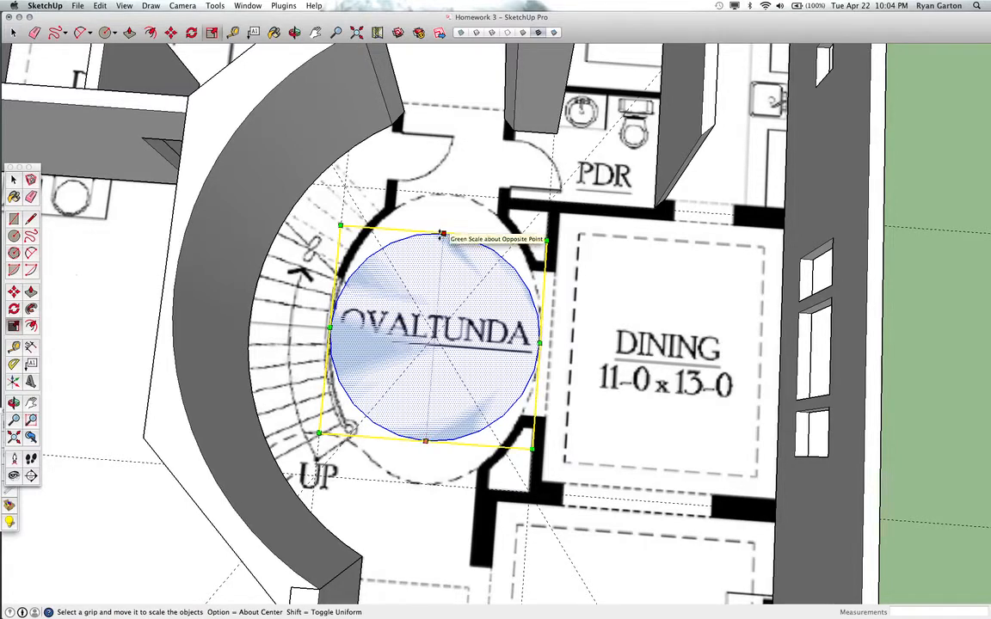
drag(442, 233, 454, 195)
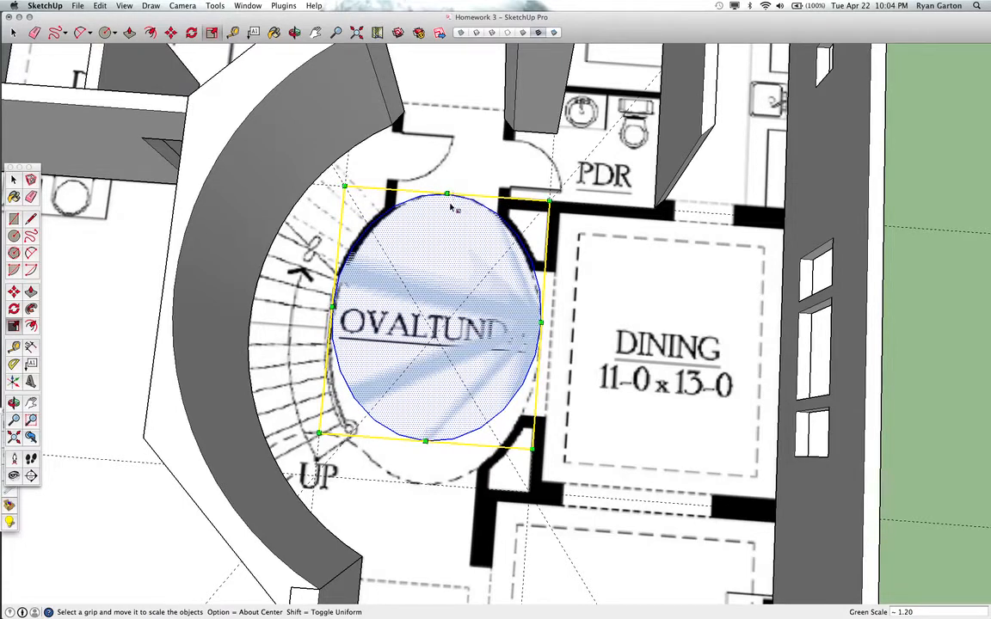
drag(424, 441, 421, 485)
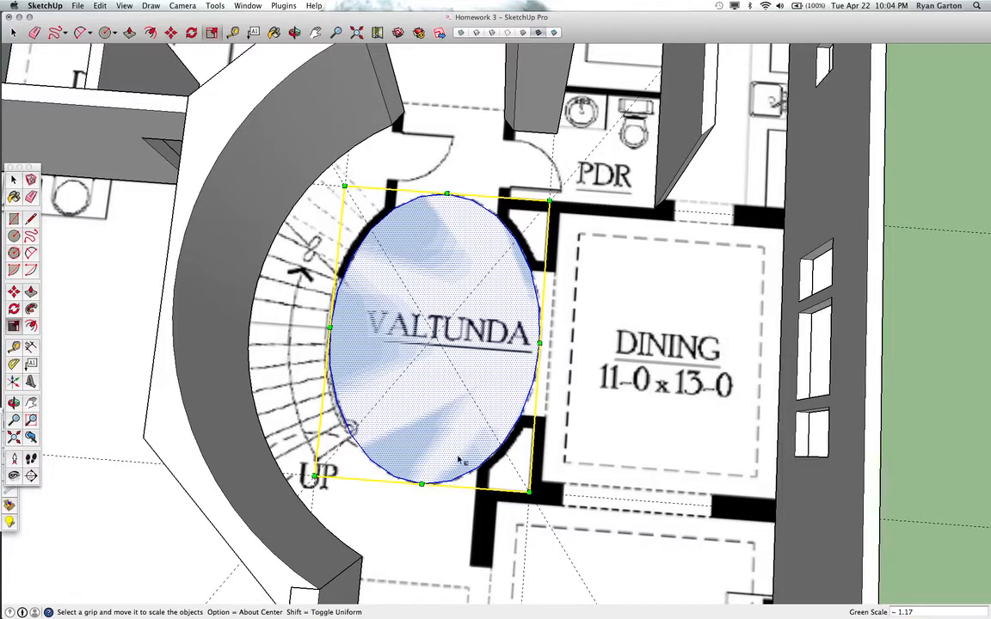
- Group the Ovaltunda ellipse with its face and open the group for editing
scroll(517, 243, down, 2)
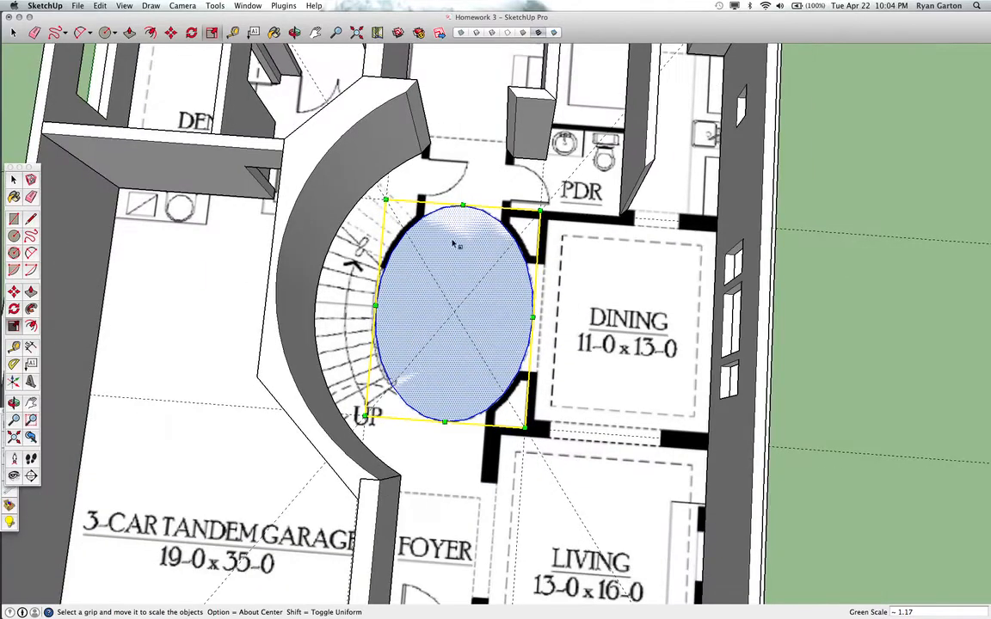
scroll(390, 295, up, 2)
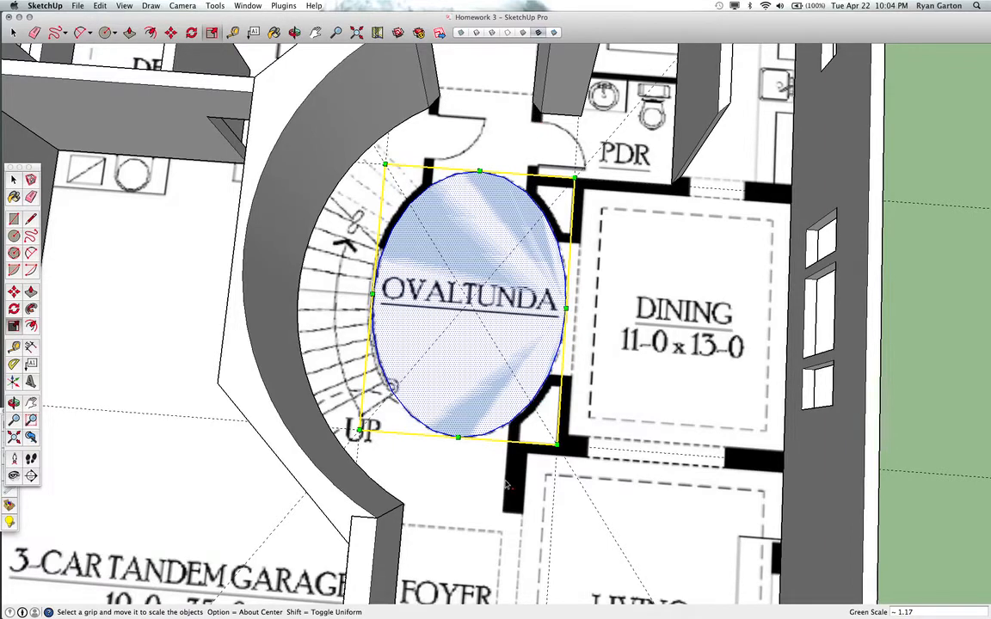
scroll(508, 486, down, 2)
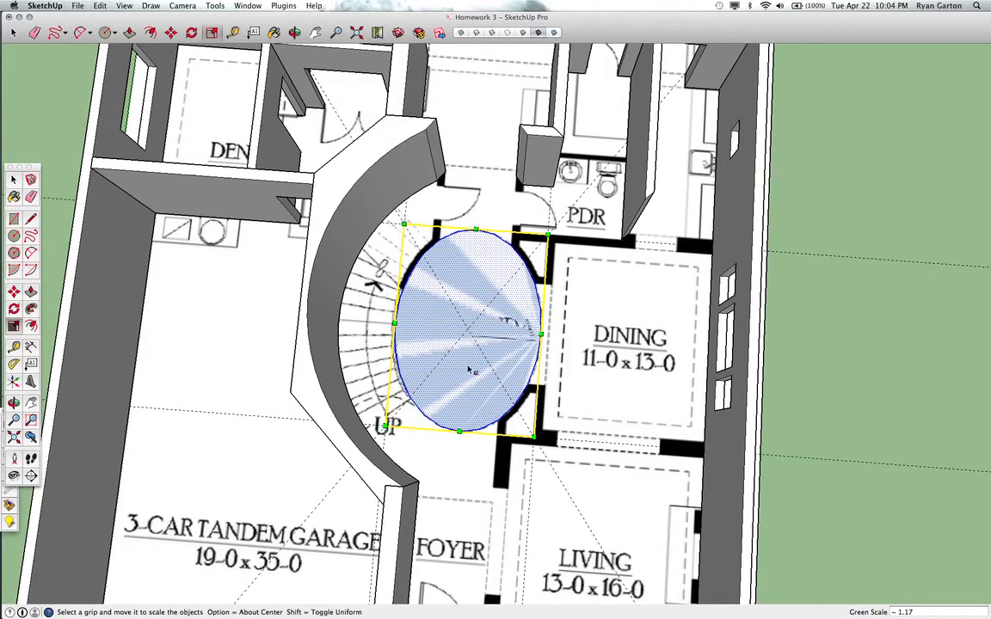
middle_drag(469, 370, 427, 350)
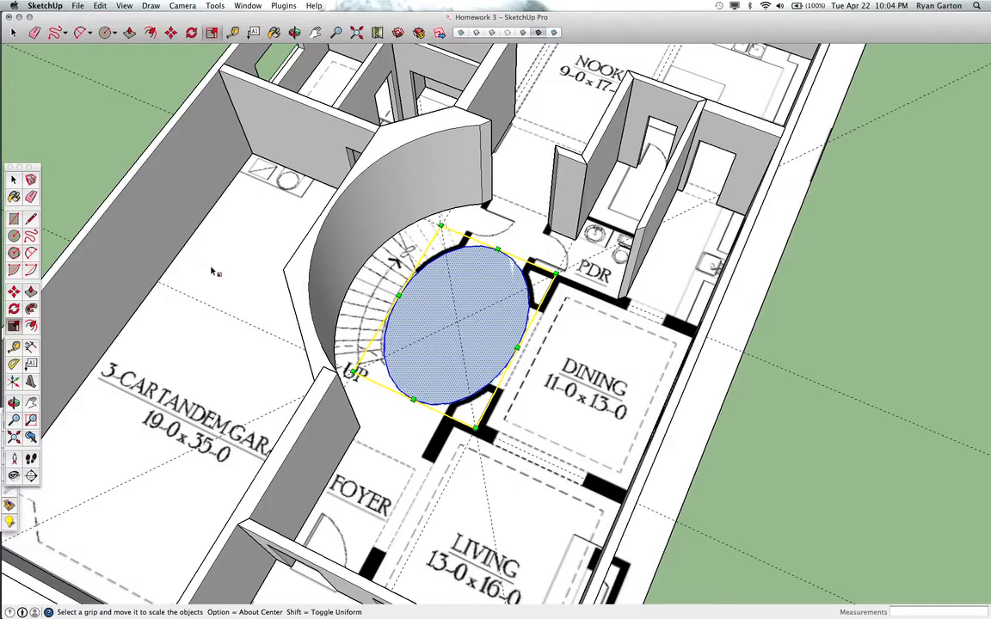
click(14, 179)
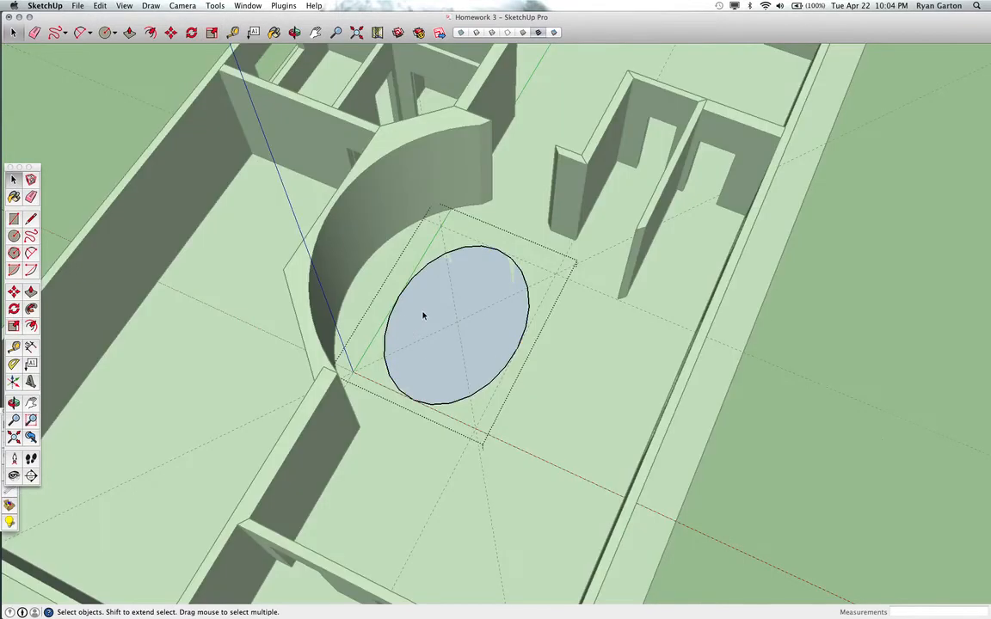
double_click(422, 314)
- Push/Pull the ellipse face up 10' and close the group
key(p)
click(423, 299)
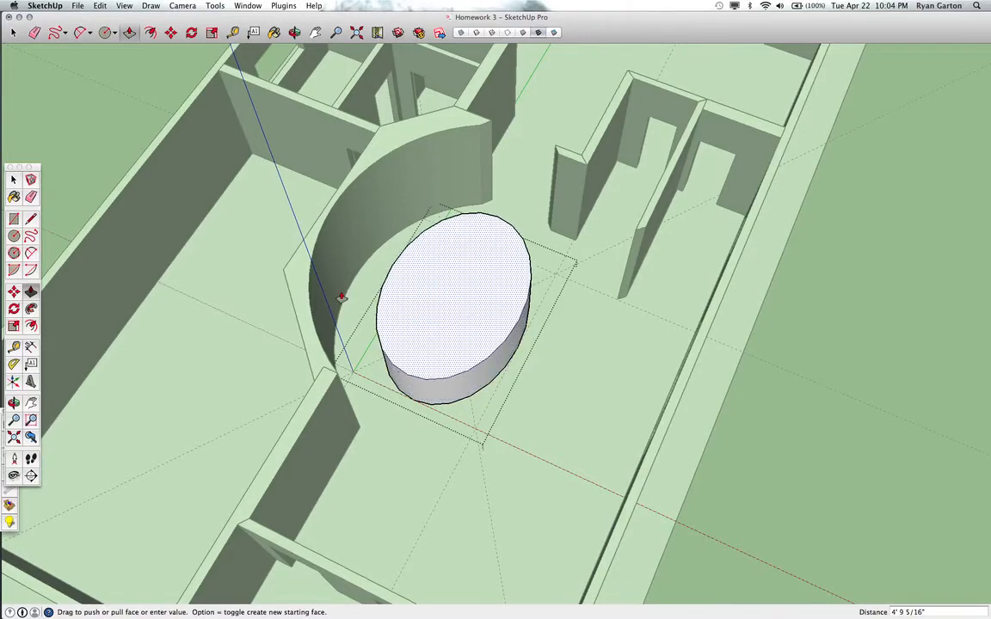
text(10')
key(Return)
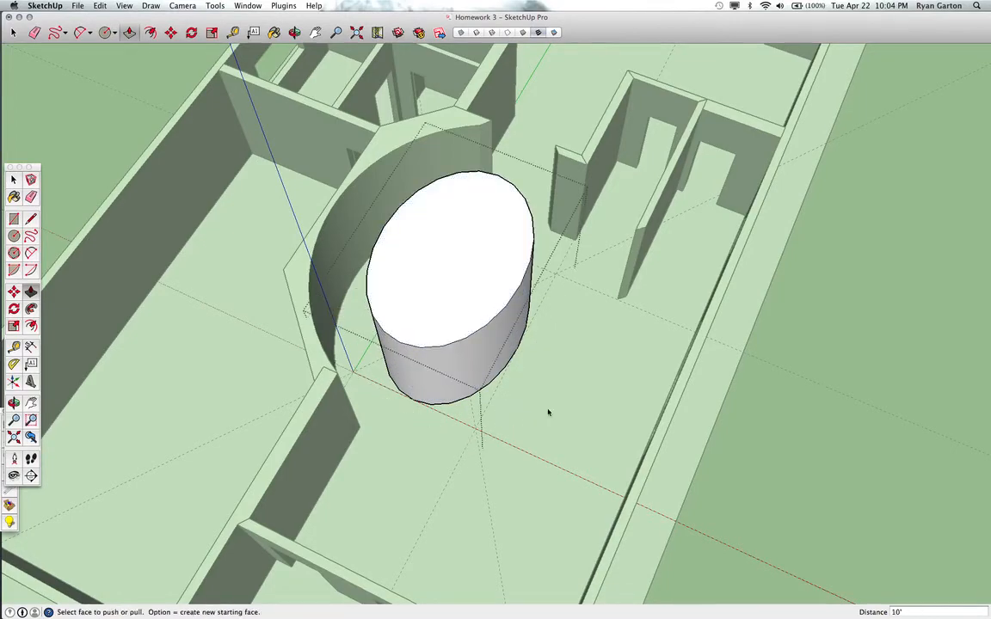
right_click(549, 409)
click(575, 413)
- Examine the extruded Ovaltunda from several angles against the stairs, walls and traced floor plan
middle_drag(338, 339, 463, 220)
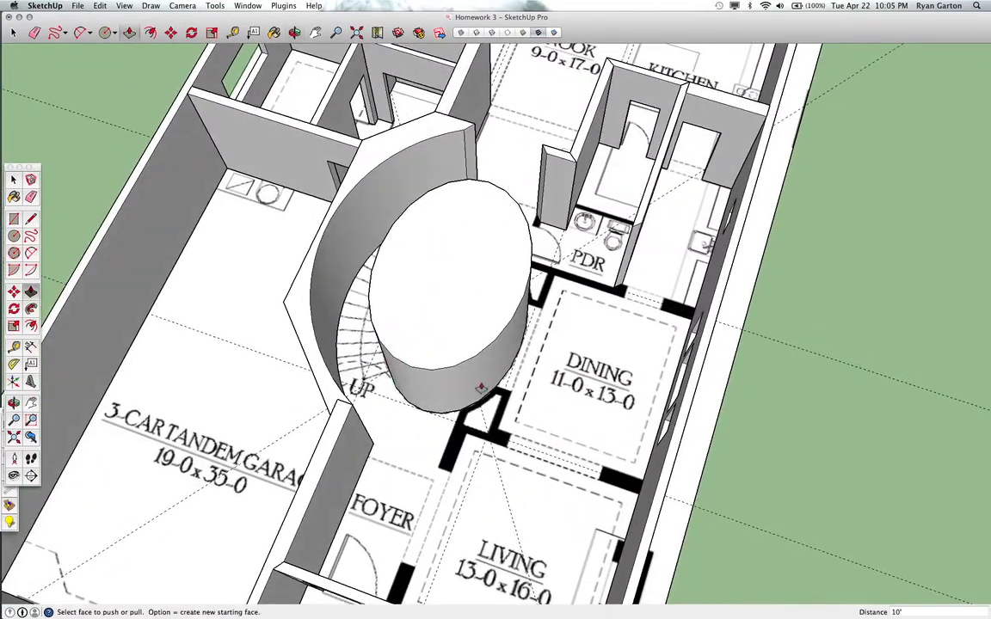
scroll(436, 416, up, 2)
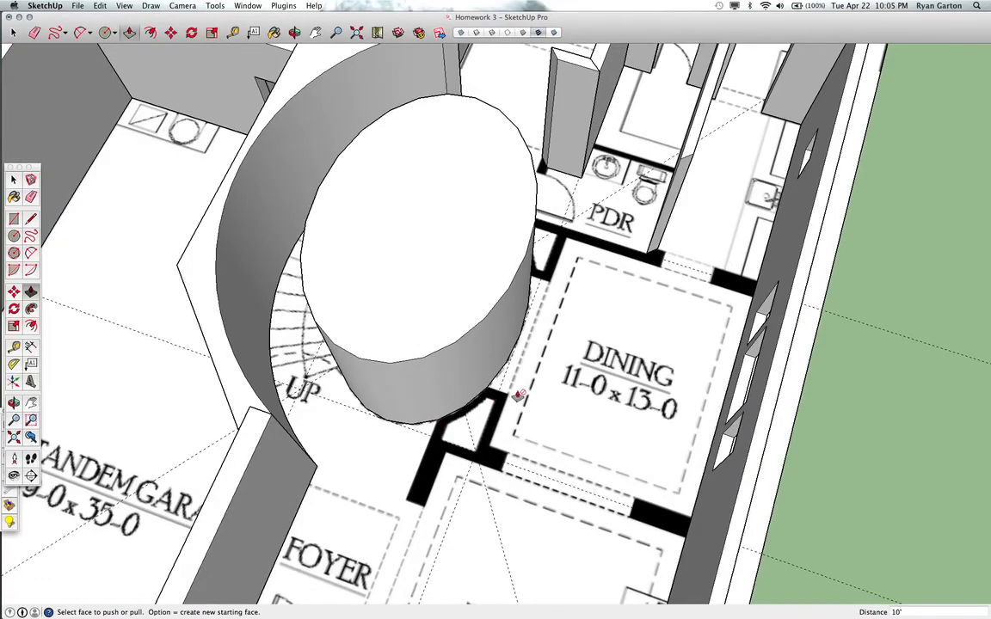
scroll(444, 312, down, 2)
middle_drag(463, 335, 414, 294)
scroll(479, 292, up, 2)
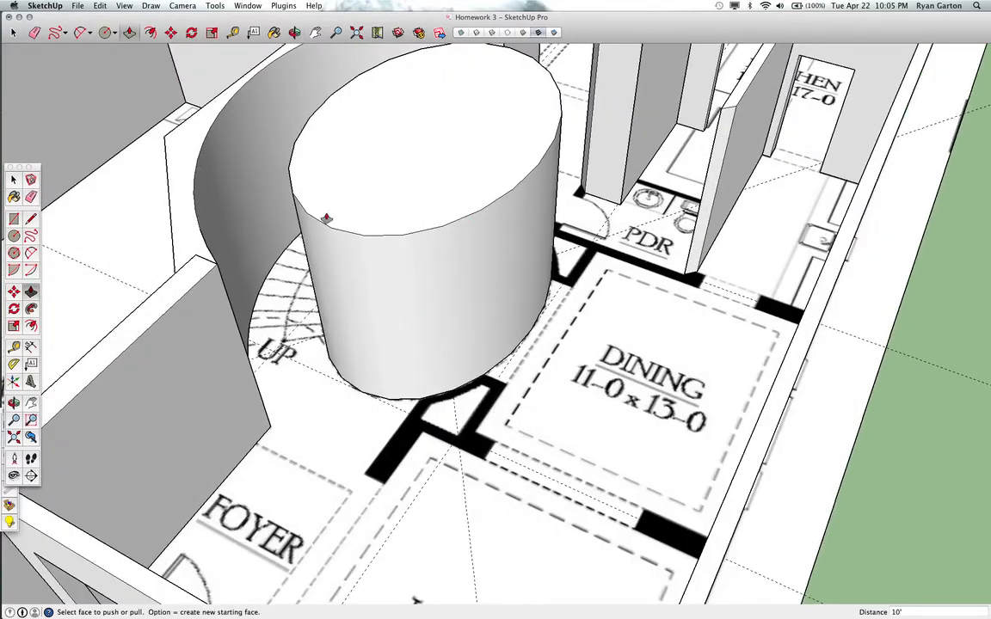
middle_drag(295, 243, 469, 404)
scroll(527, 219, down, 4)
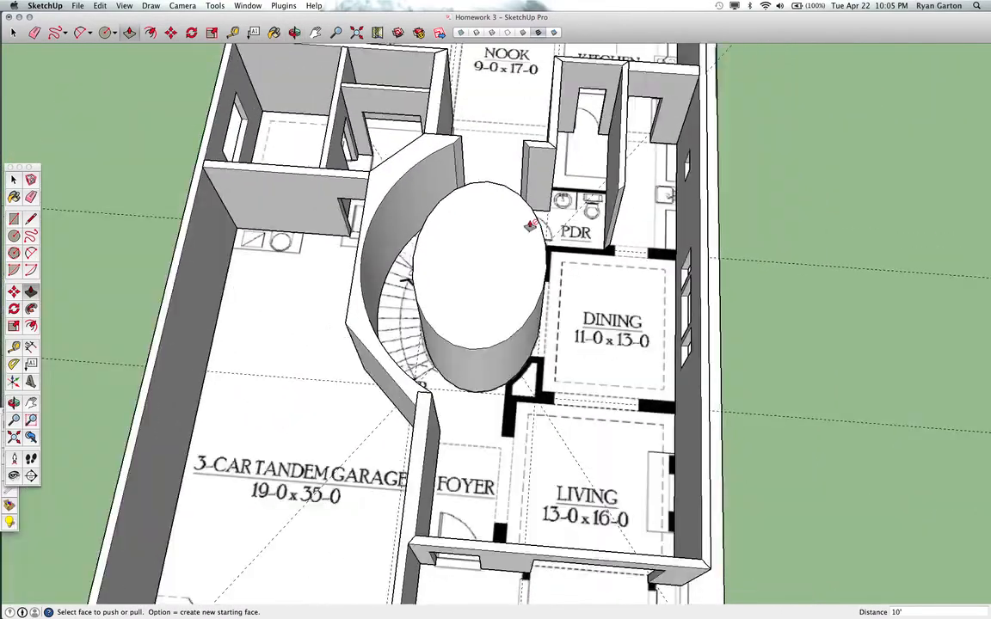